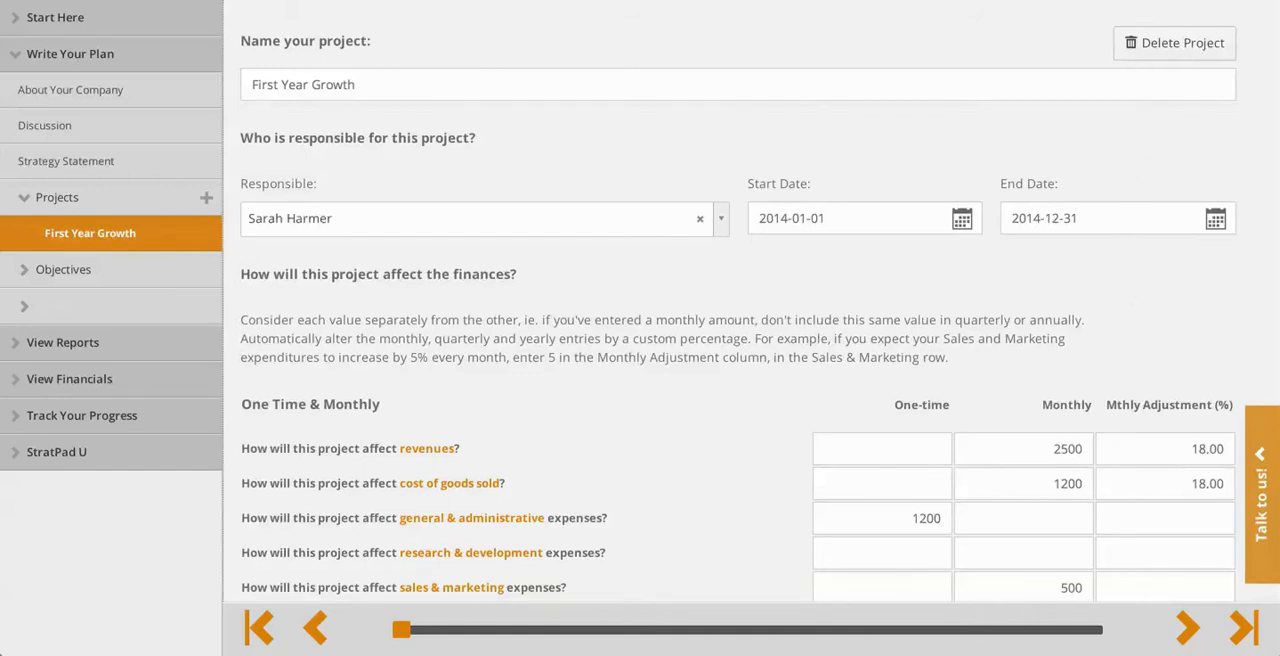
Create a new StratFile and name it "Acme Technology Startup".
click(1120, 2)
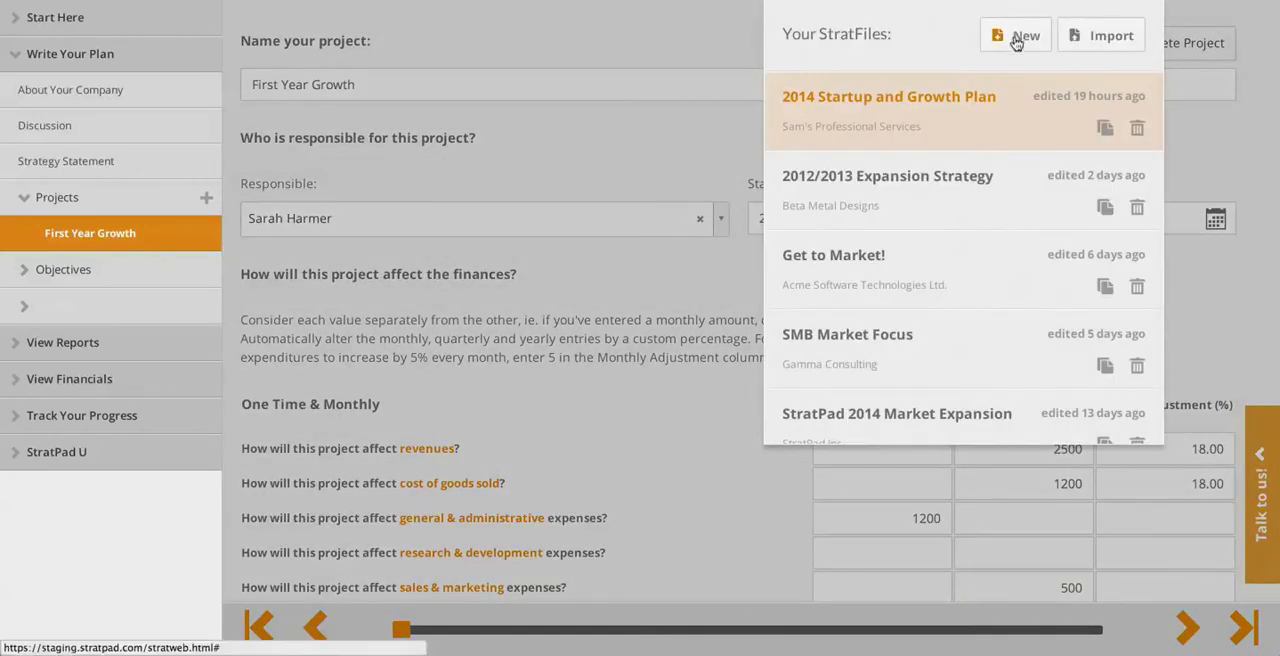
click(1017, 40)
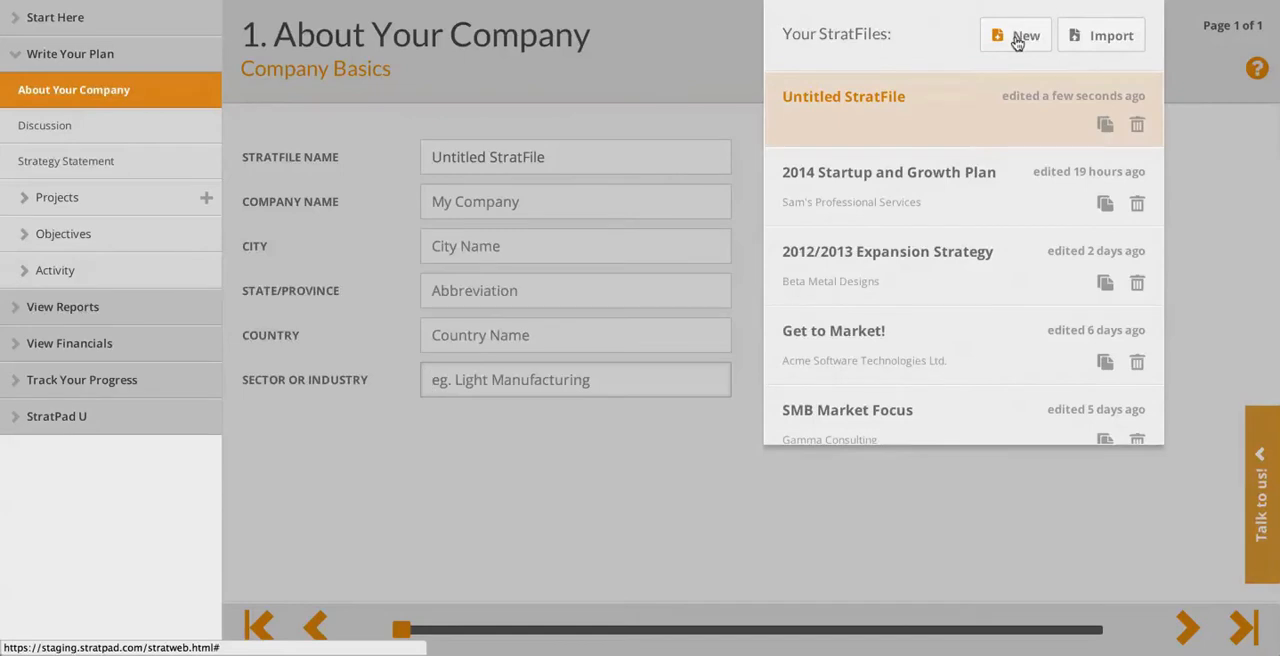
click(556, 157)
text(A)
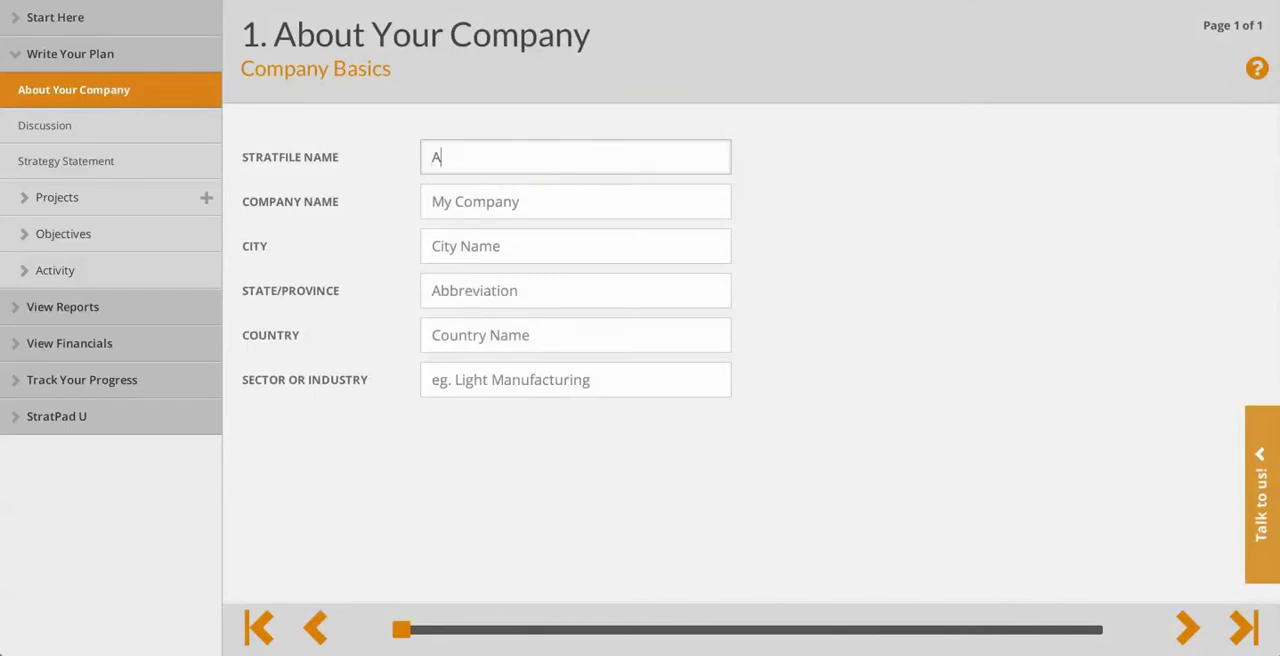
text(cme )
text(Tech of)
key(BackSpace)
key(BackSpace)
text(nolog)
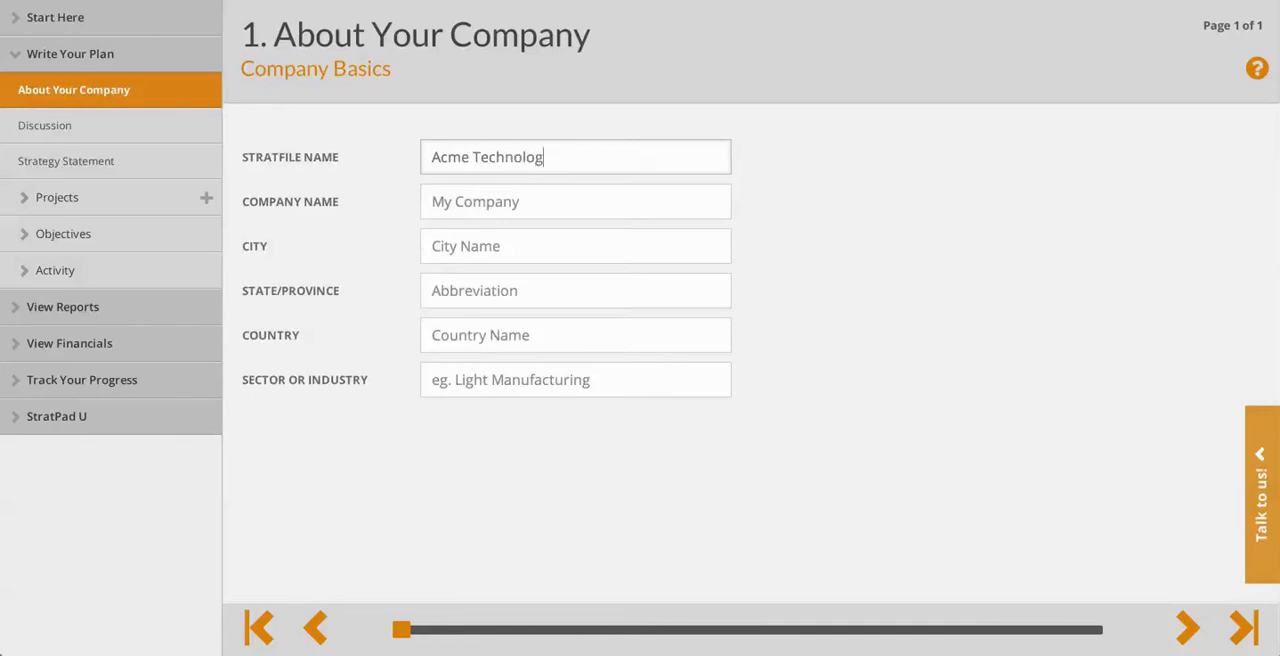
text(y Startup)
key(Tab)
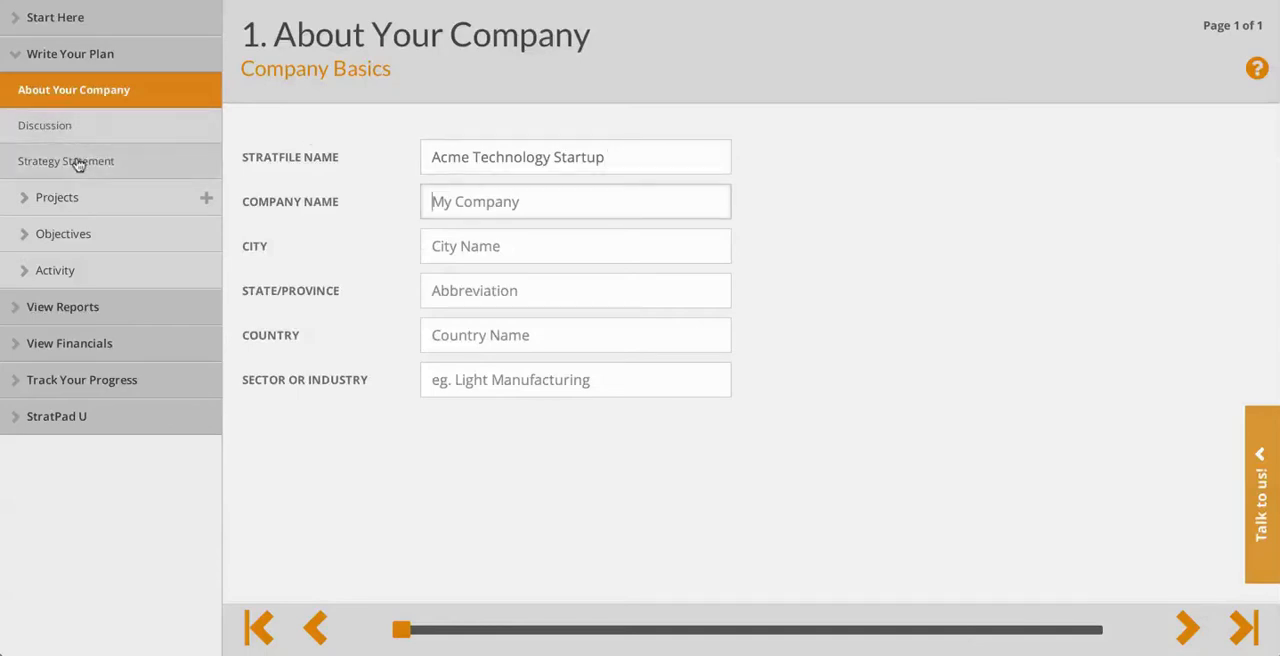
Open the untitled project under Projects and rename it "Startup Phase".
click(60, 204)
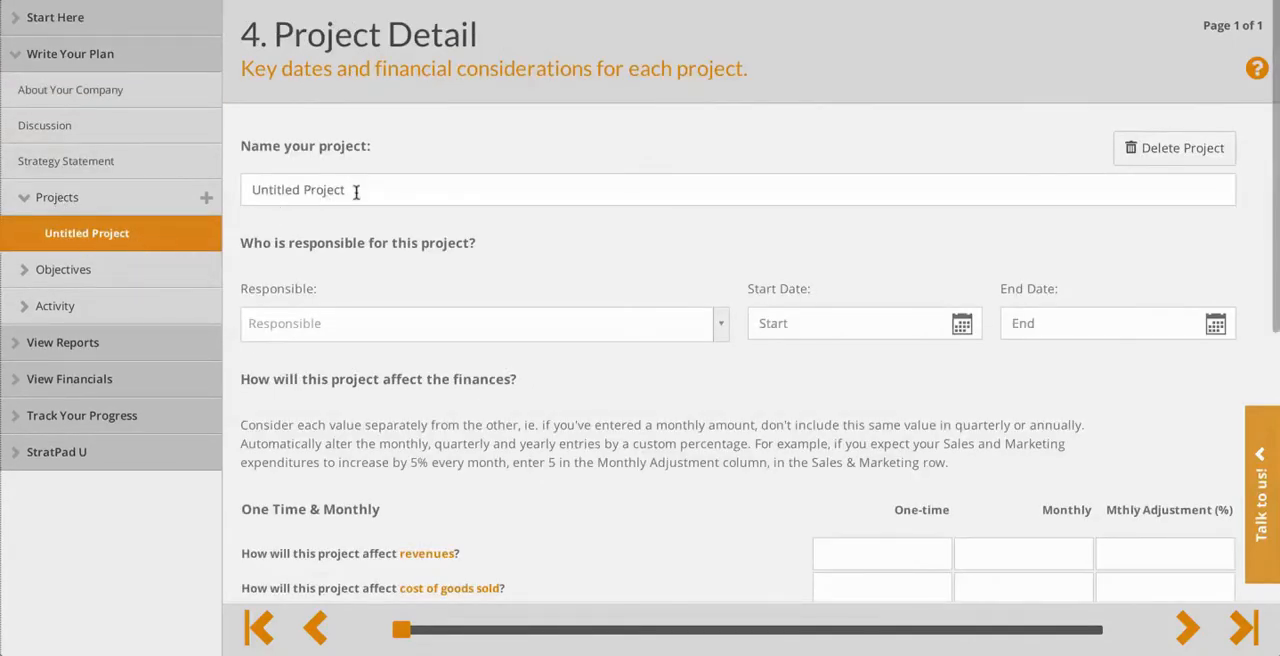
drag(356, 193, 142, 173)
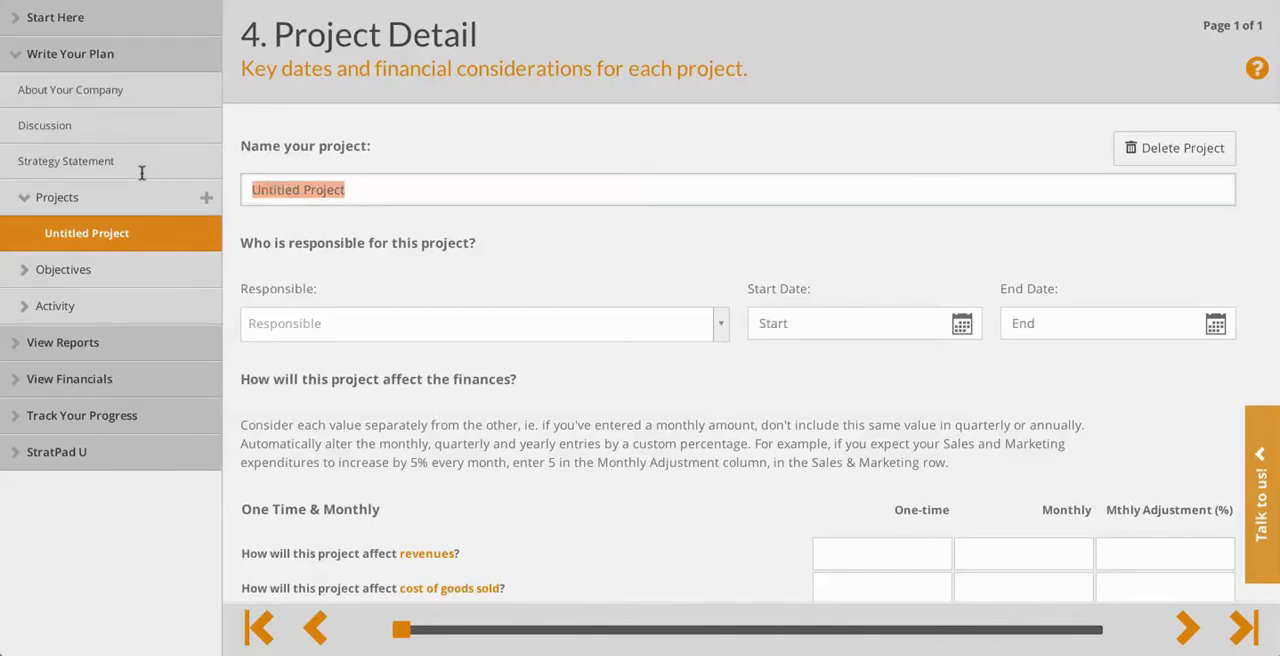
text(Startup Phase)
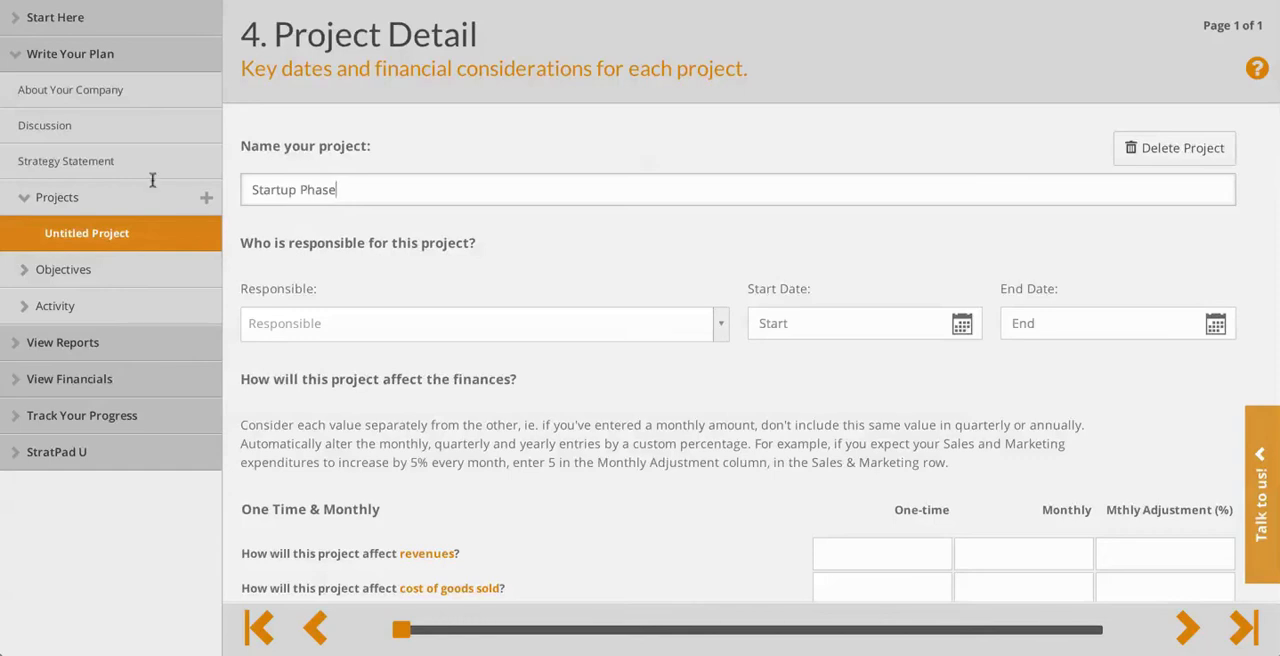
Set the Startup Phase project's start date to 2014-01-01 and its end date to 2014-03-31.
click(961, 323)
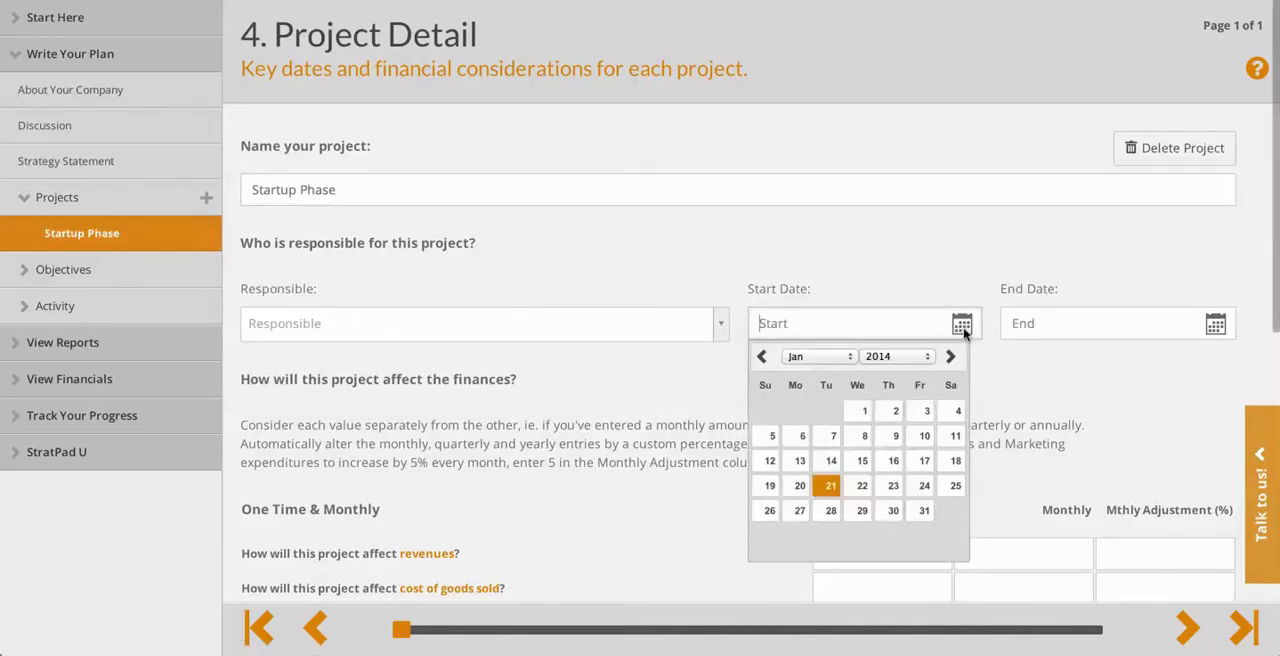
click(864, 410)
click(1215, 323)
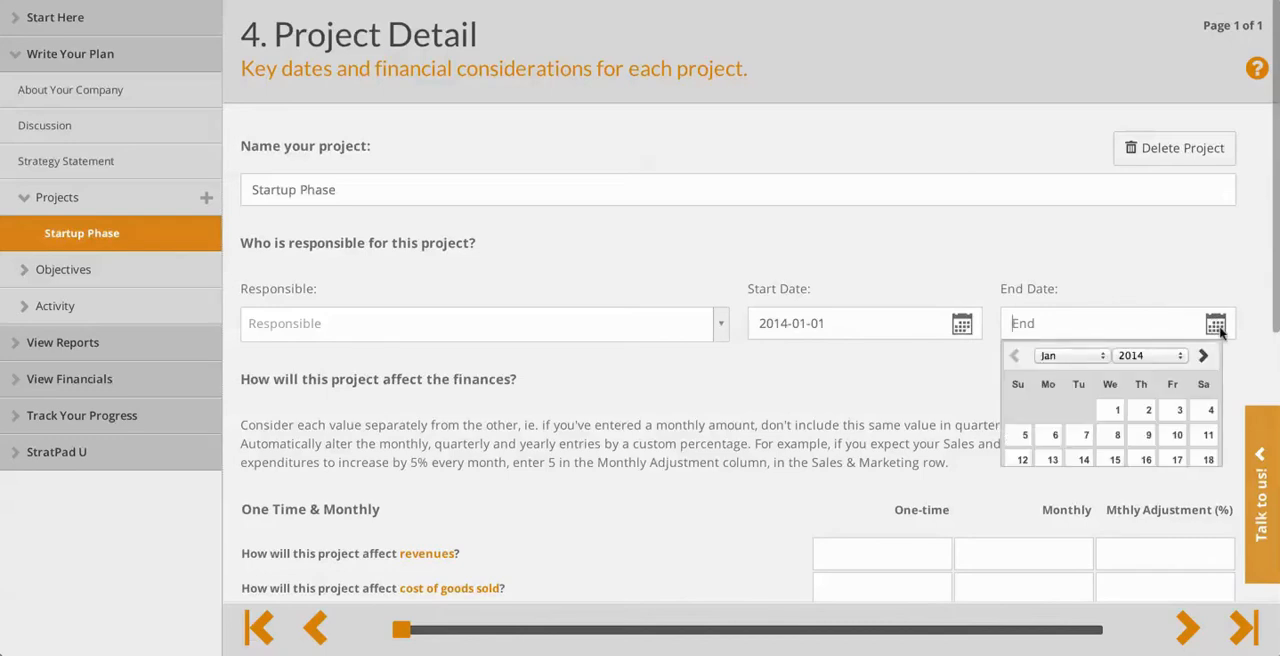
click(1078, 358)
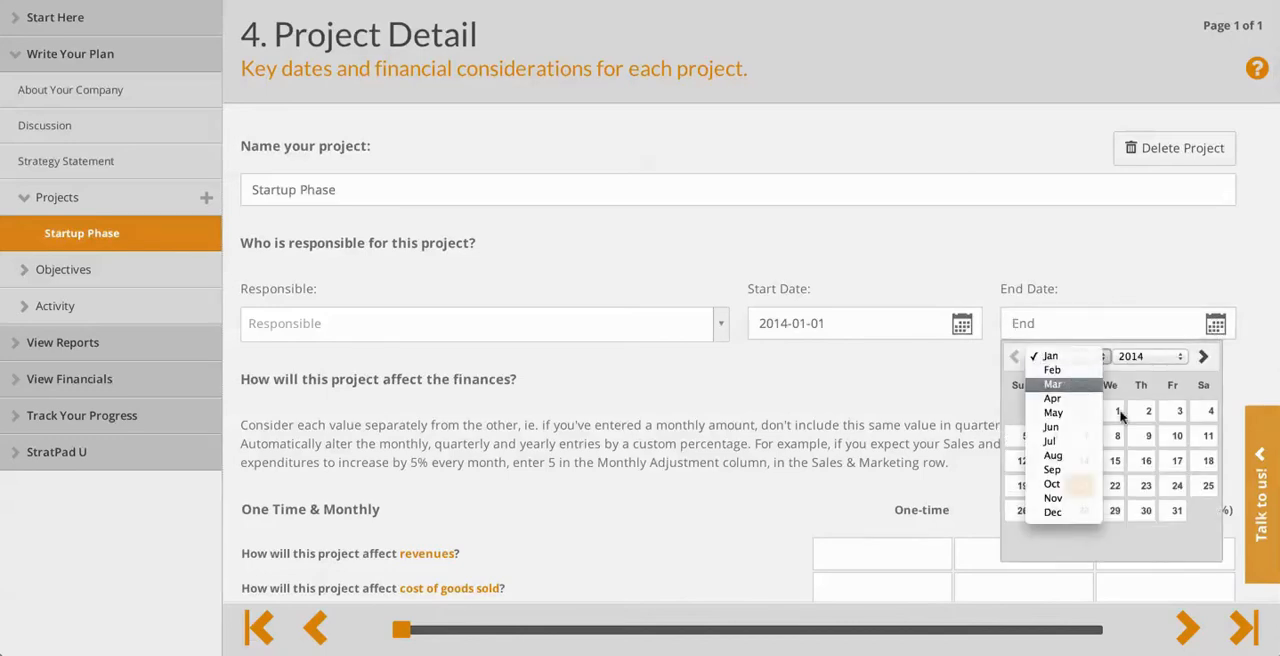
click(1071, 385)
click(1052, 539)
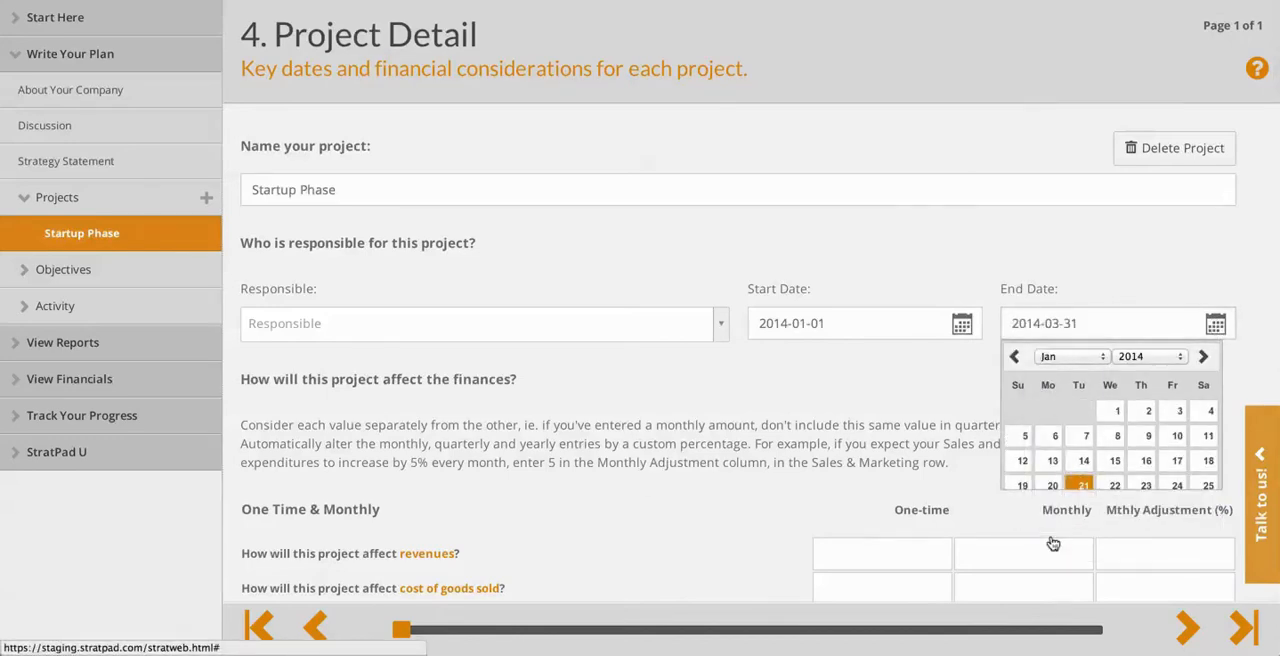
Enter monthly expenses of 10000 for research & development and 6000 for general & administrative in the Startup Phase project.
scroll(1036, 424, down, 3)
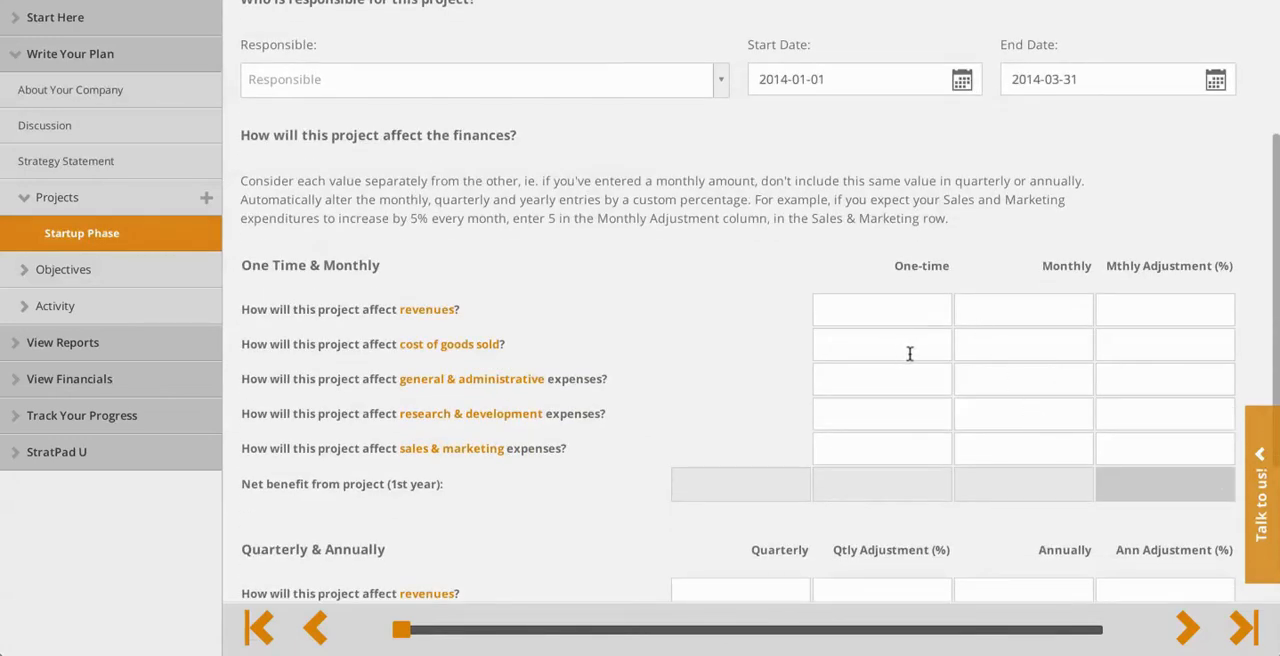
scroll(910, 352, down, 1)
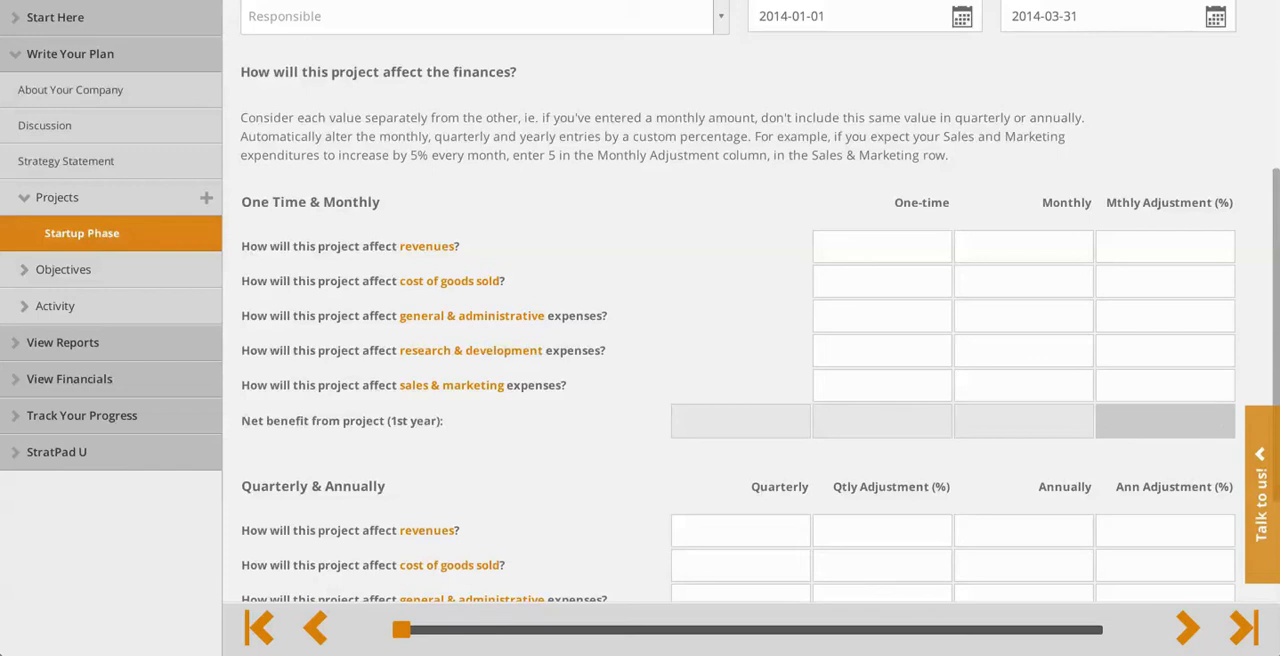
click(1078, 351)
text(10)
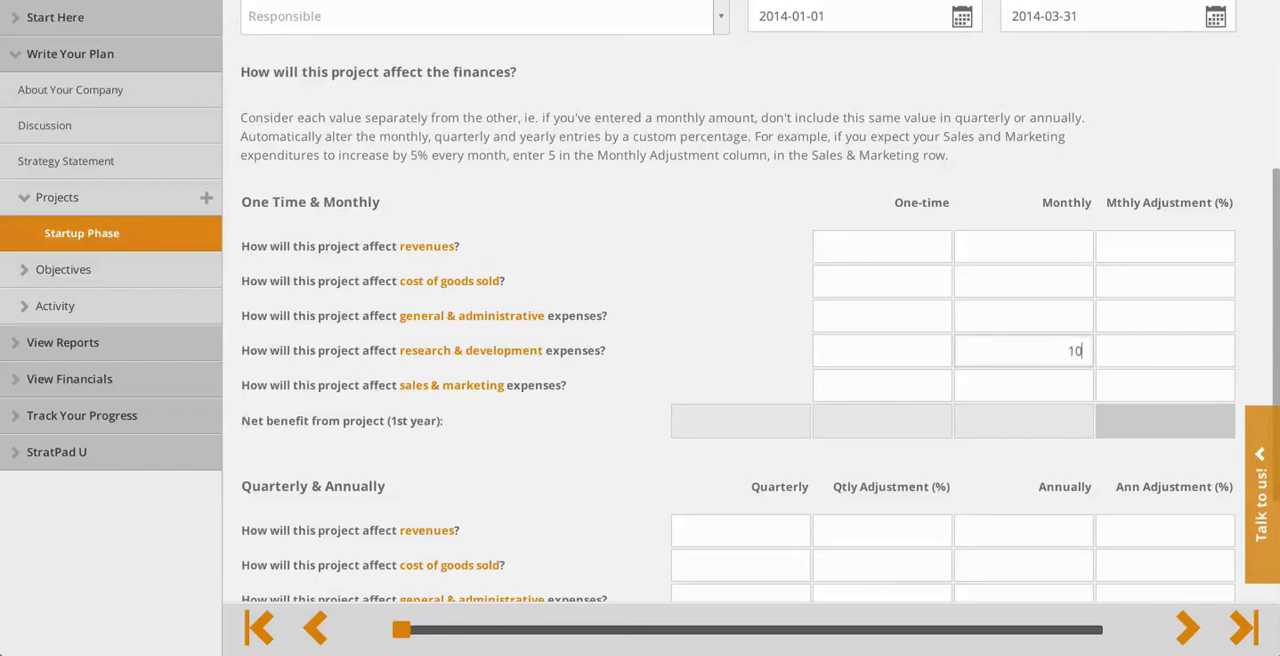
text(000)
click(1080, 317)
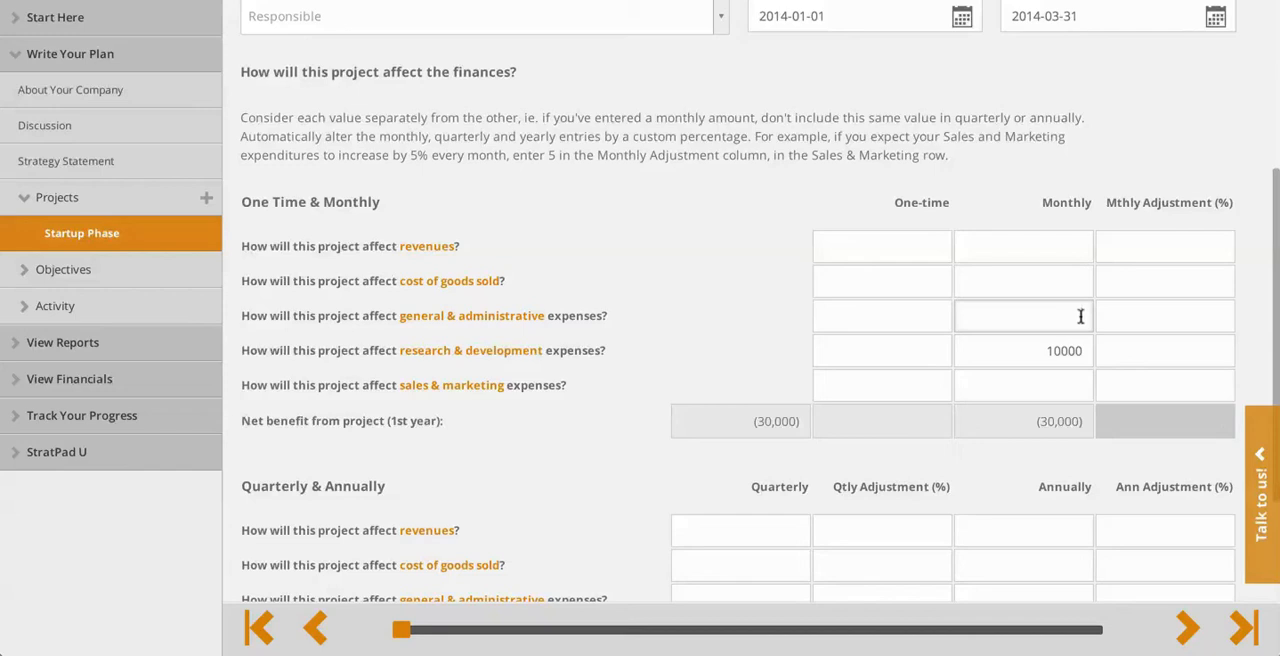
text(6000)
Review the monthly Income Statement in the financials to see the effect of the Startup Phase expenses.
scroll(797, 390, up, 3)
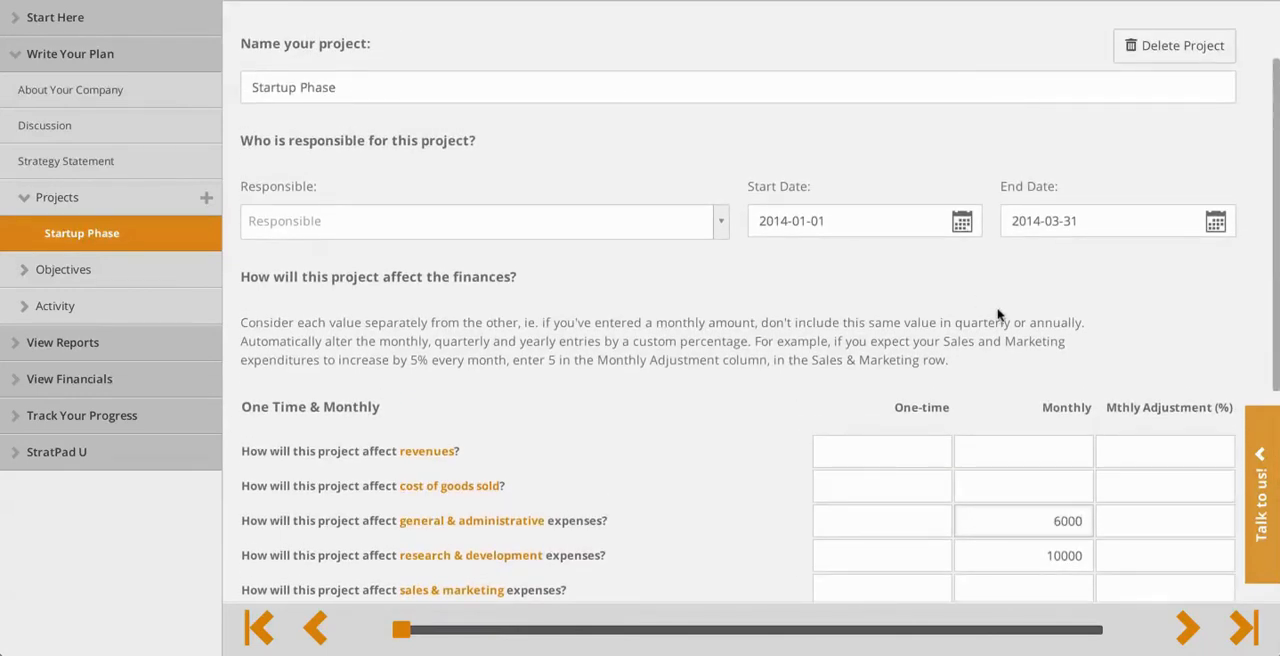
click(40, 379)
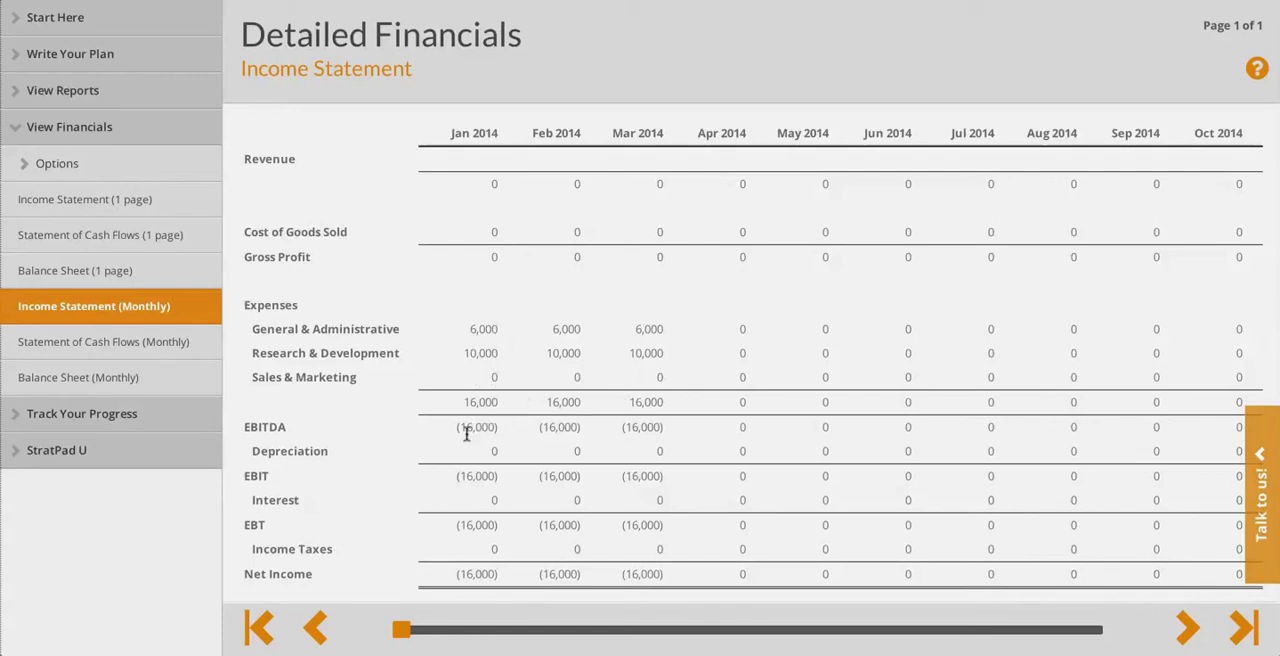
scroll(660, 432, down, 1)
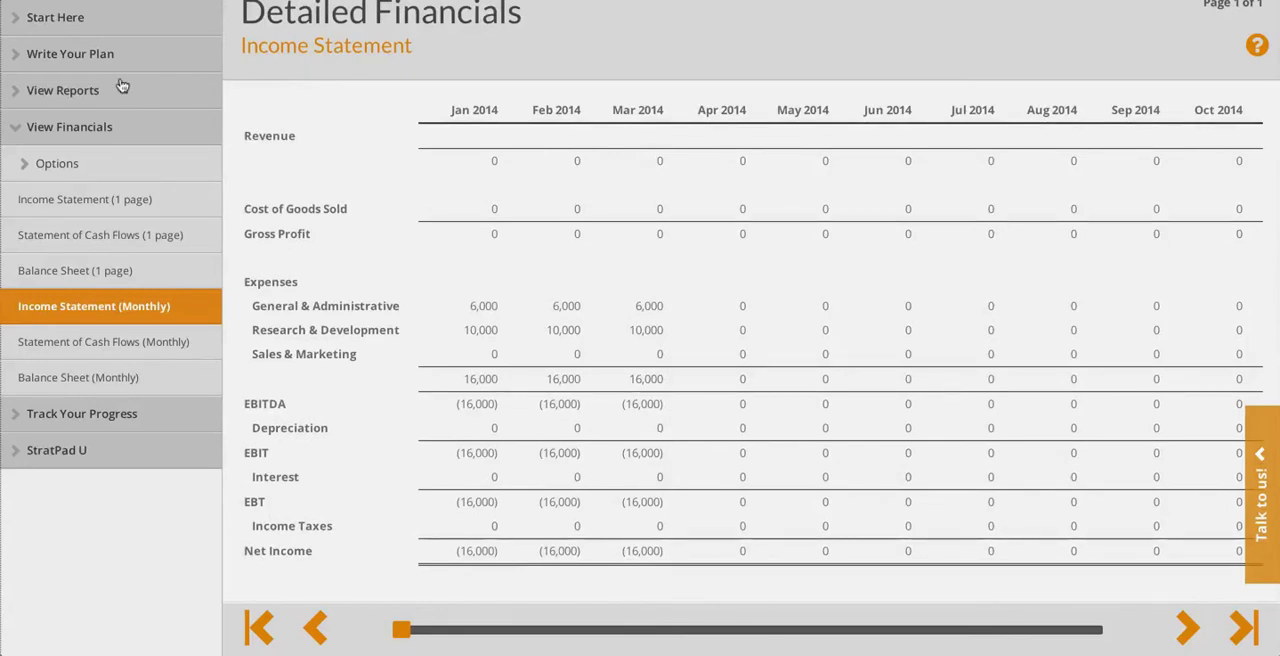
Return to the plan's projects, add a second project and name it "Initial Marketing".
click(47, 63)
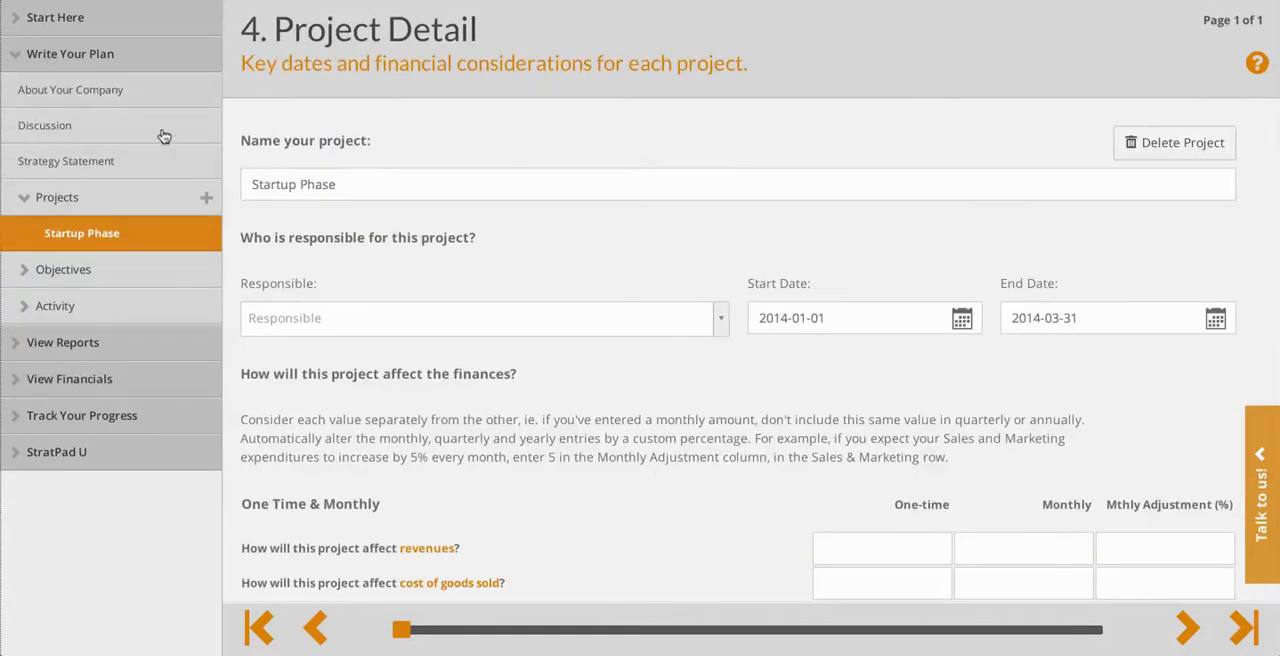
click(207, 200)
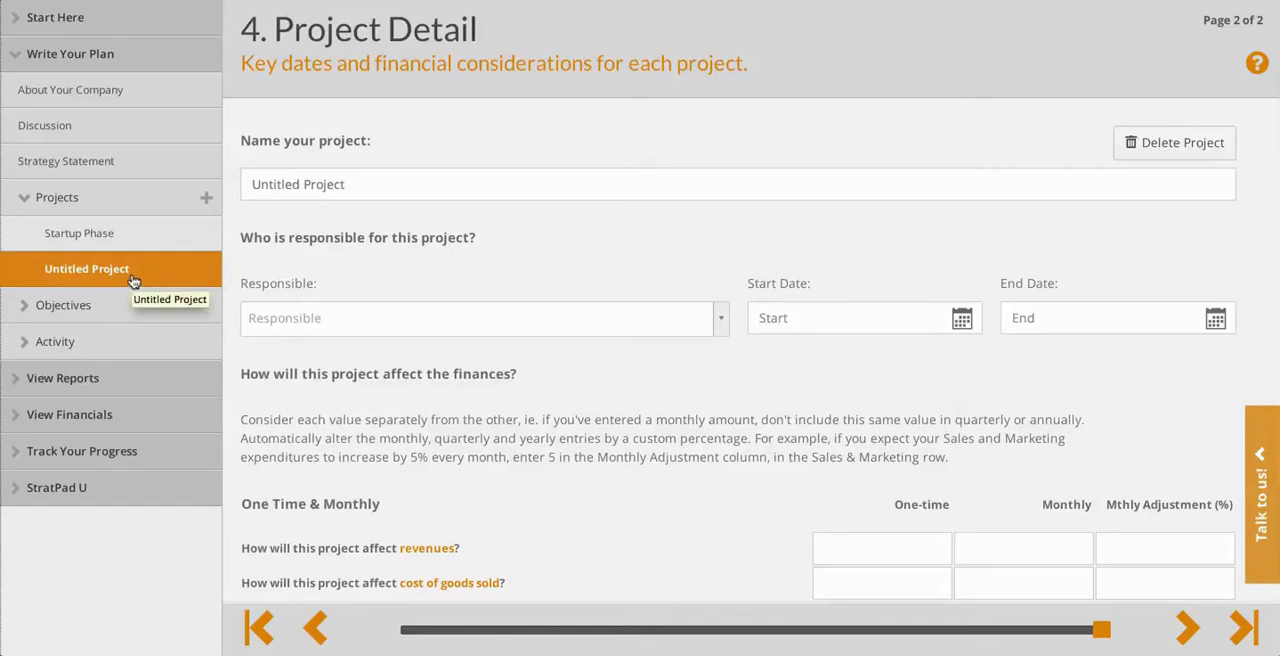
drag(346, 184, 113, 178)
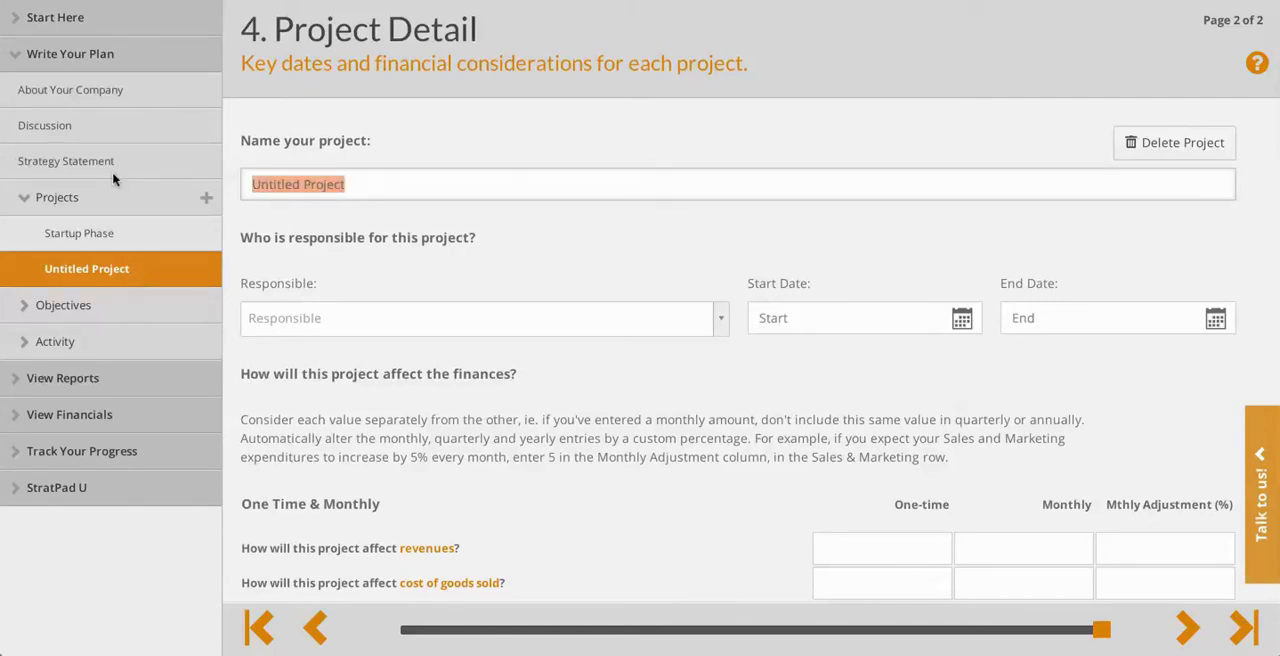
text(Initial Marketing)
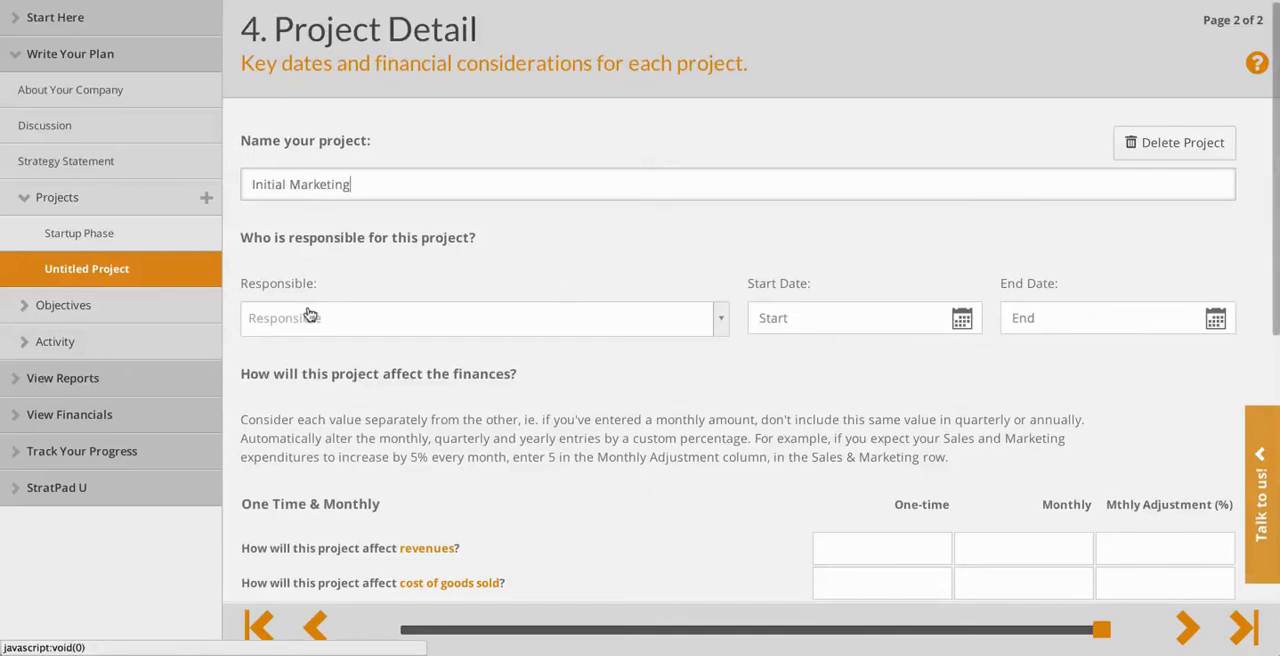
Set the Initial Marketing project's start date to 2014-04-01 and its end date to 2014-09-30.
click(959, 322)
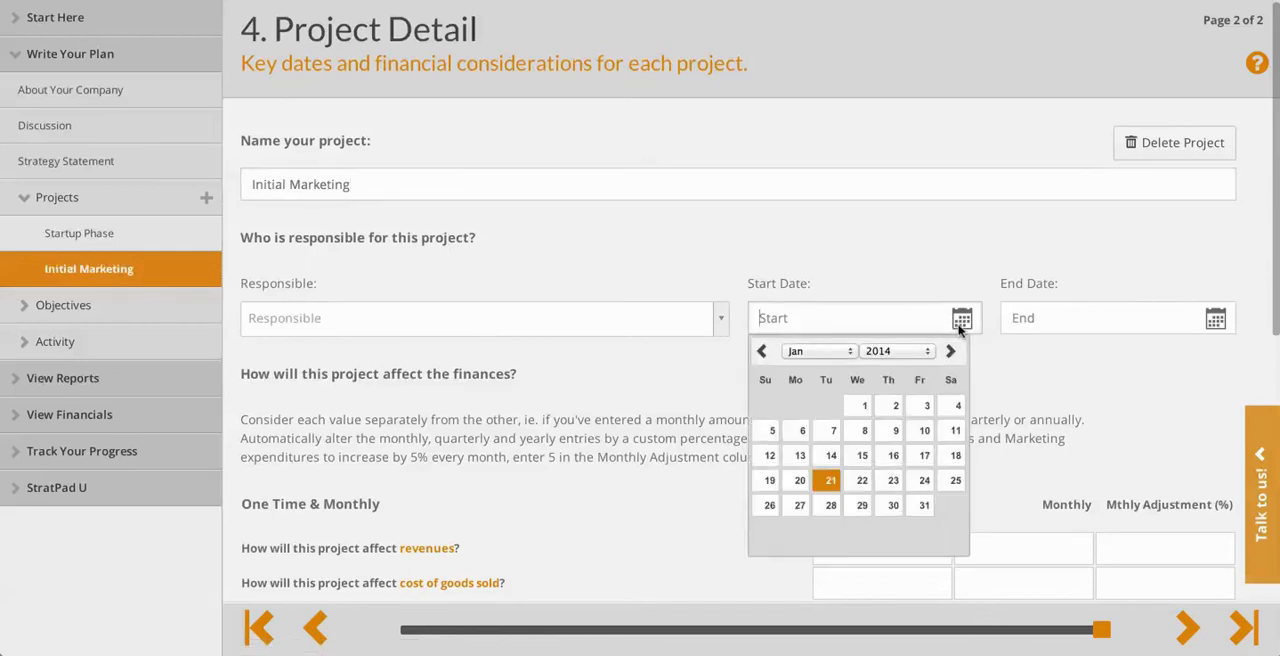
click(851, 357)
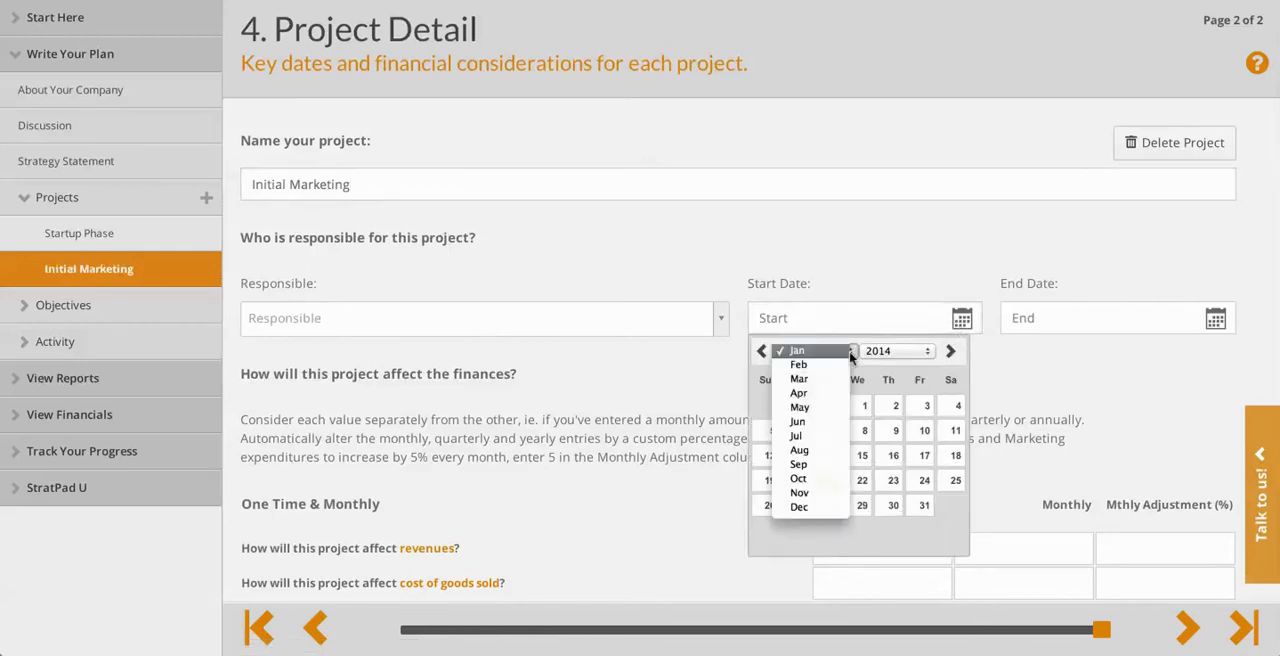
click(801, 393)
click(838, 407)
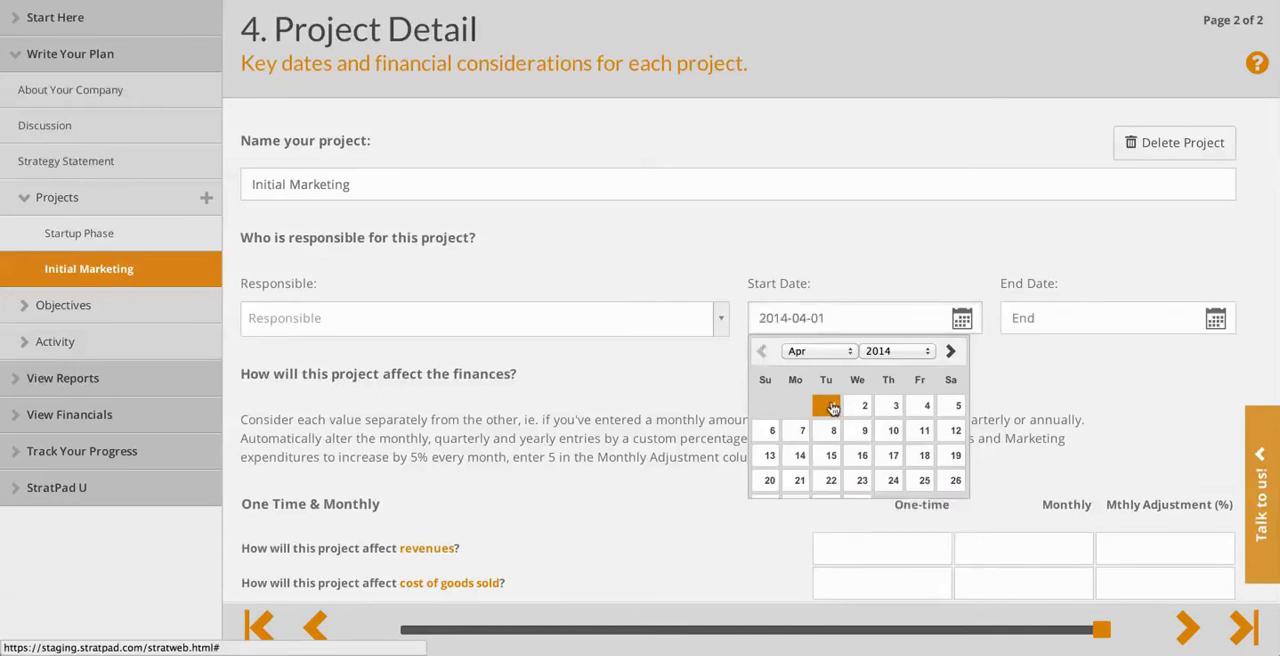
click(1214, 320)
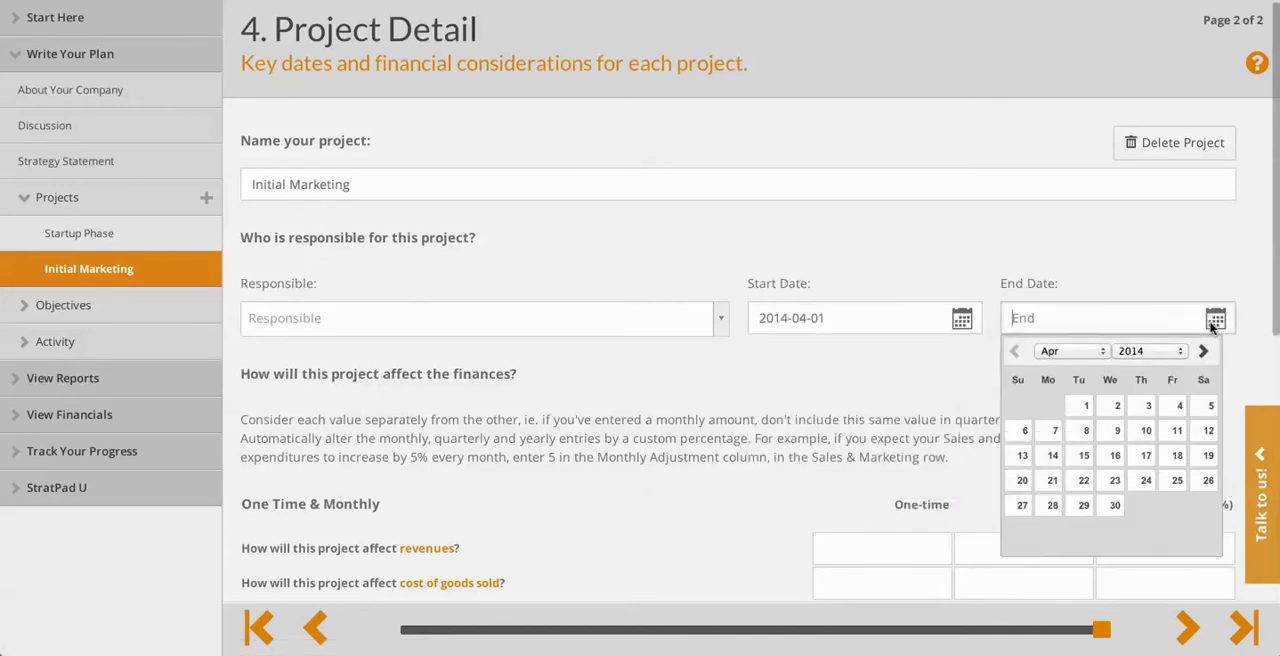
click(1101, 352)
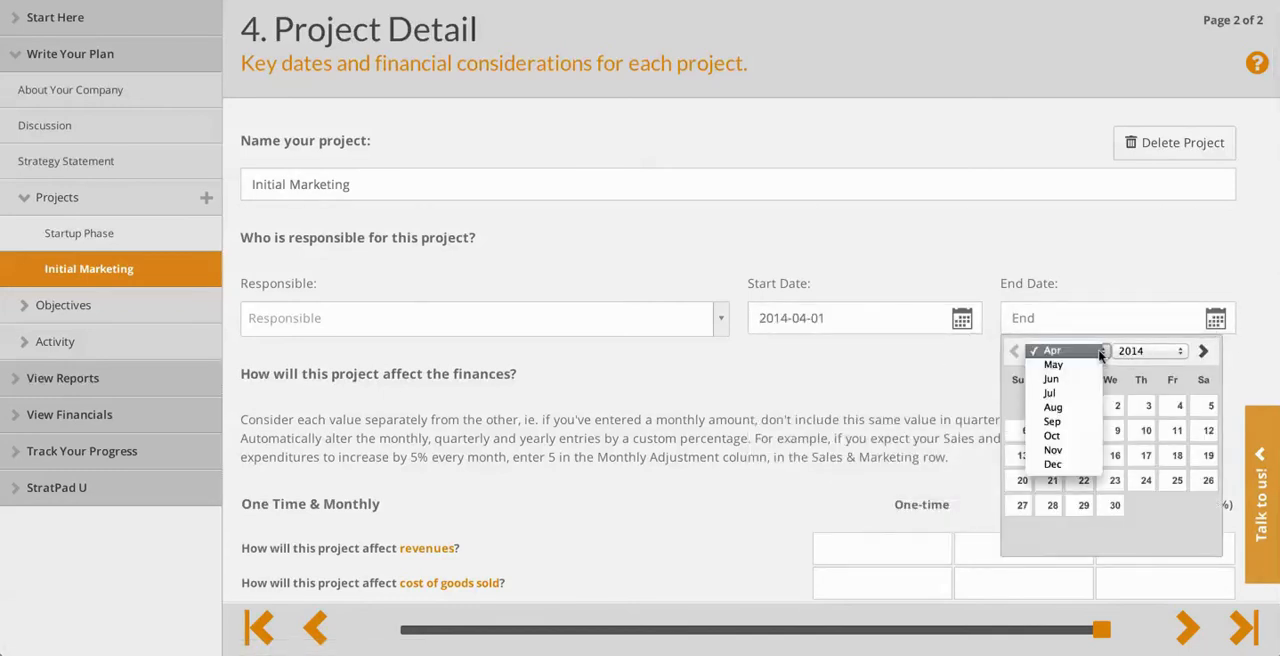
click(1052, 421)
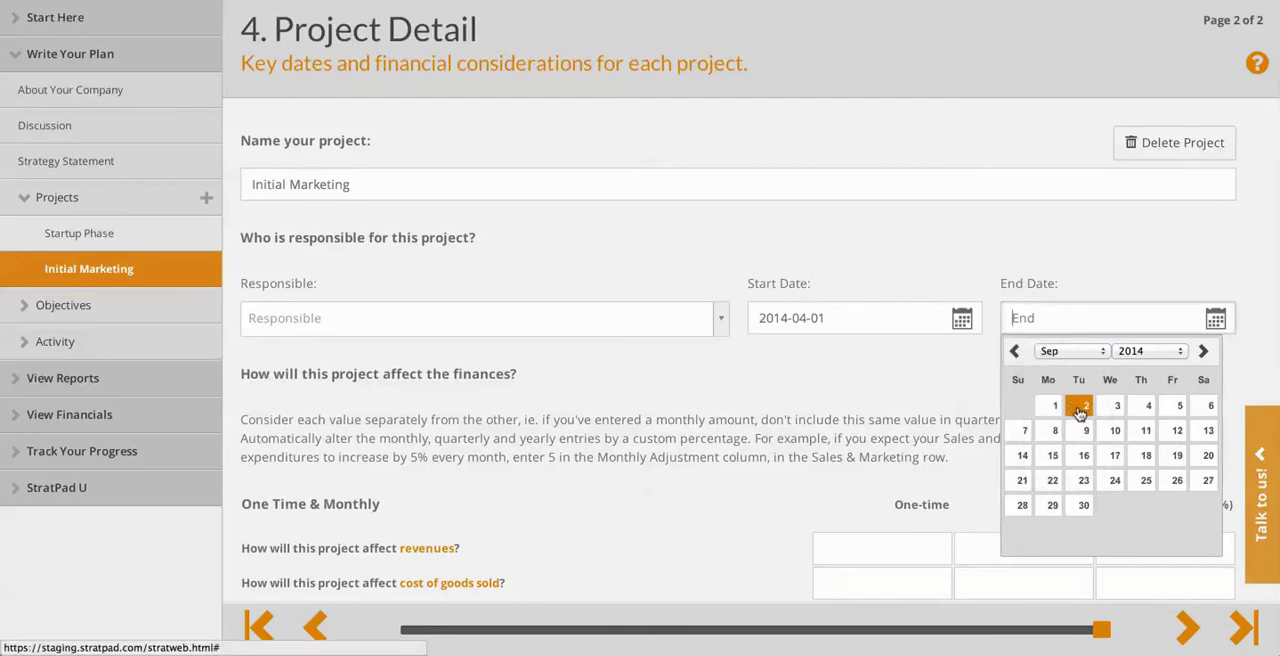
click(1083, 505)
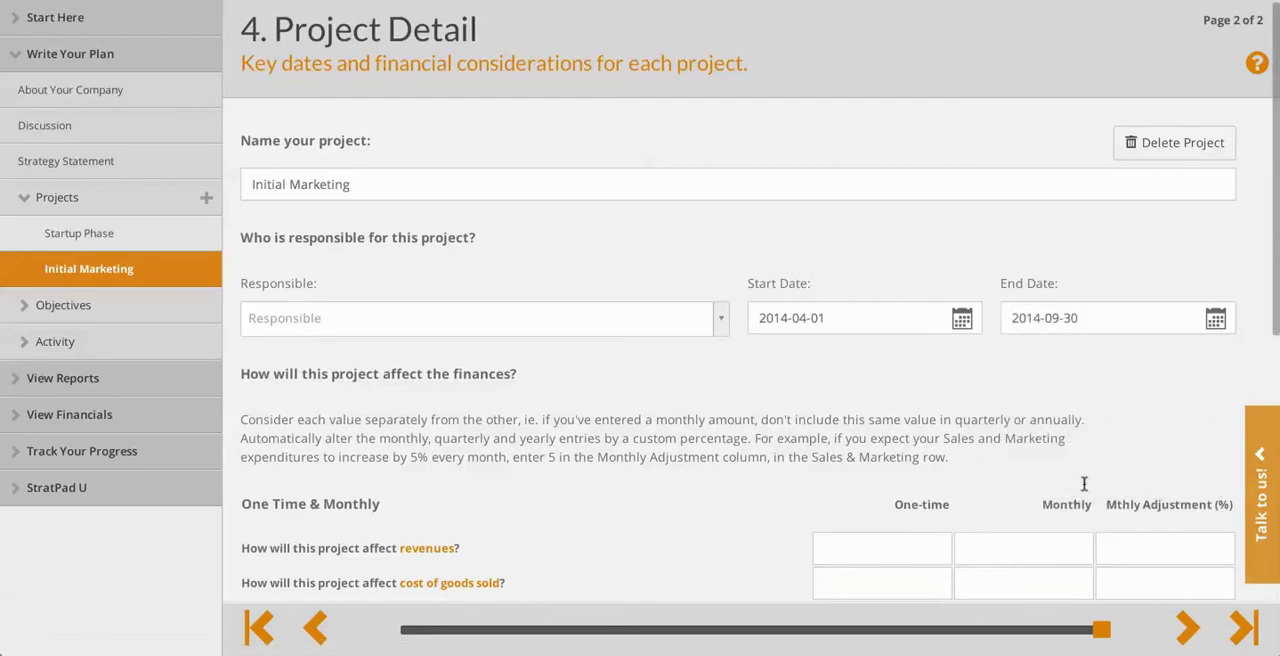
Enter Initial Marketing's monthly expenses: 10000 for research & development, 6000 for general & administrative and 7000 for sales & marketing.
scroll(1008, 421, down, 3)
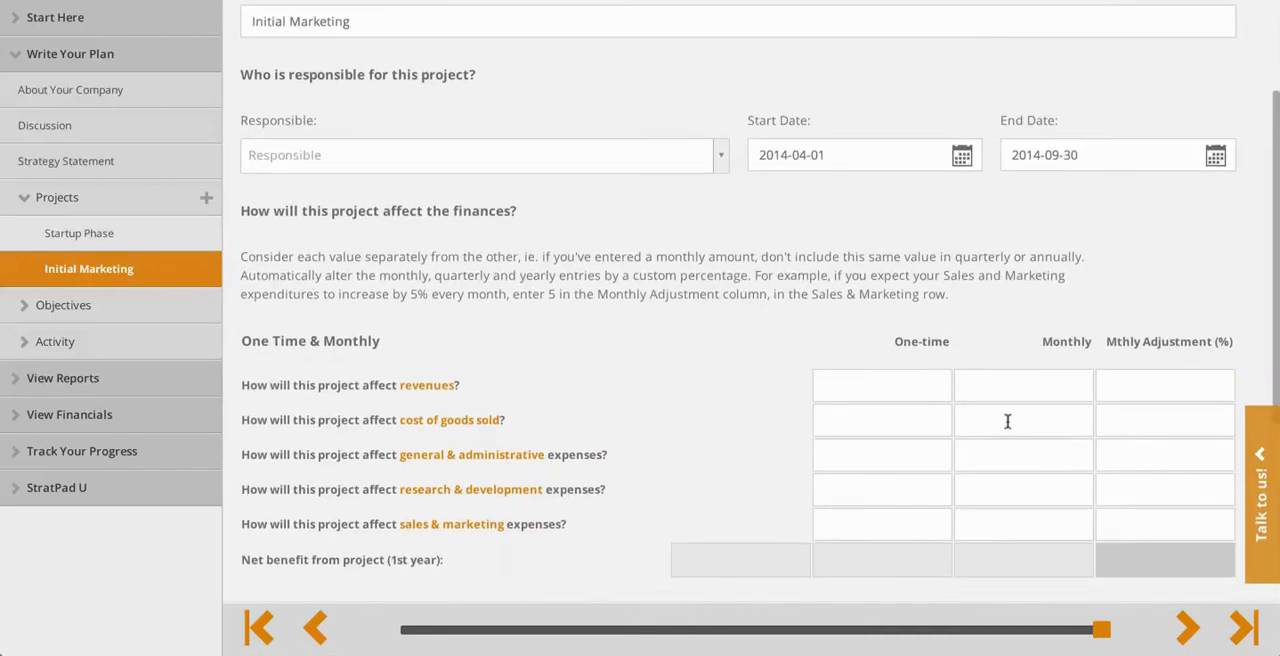
scroll(1008, 421, down, 1)
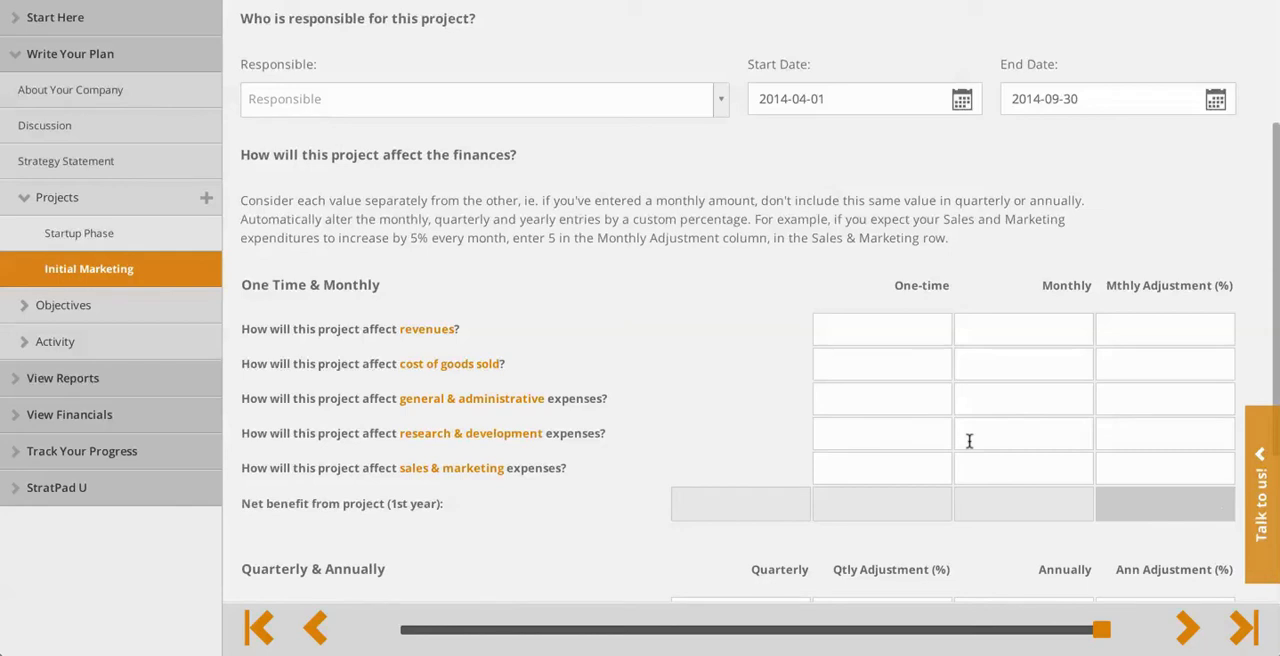
click(1039, 436)
text(0000)
click(1077, 400)
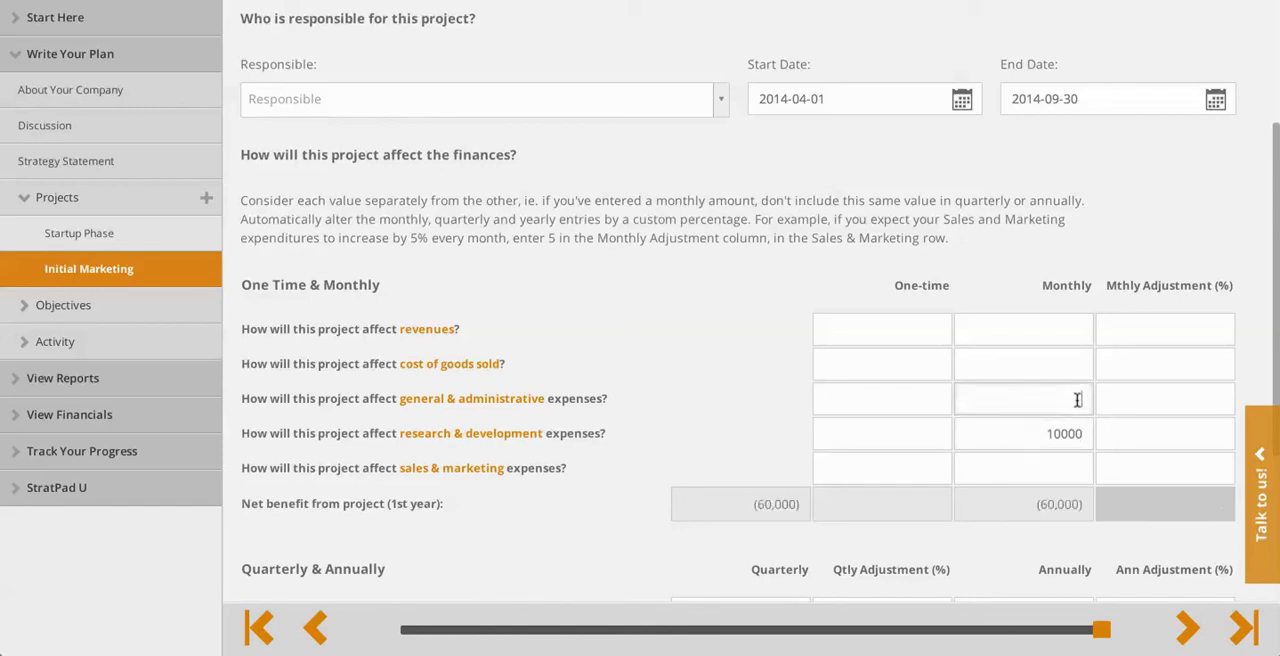
text(6000)
click(1071, 468)
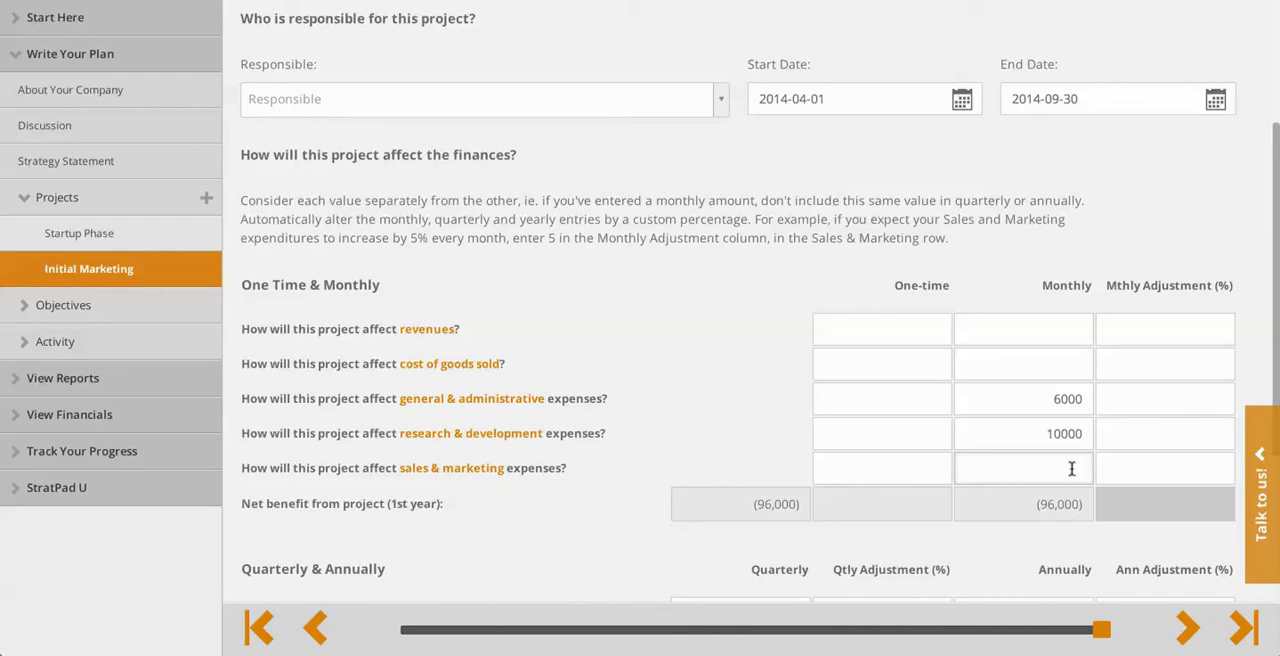
click(1071, 468)
text(7000)
click(1078, 329)
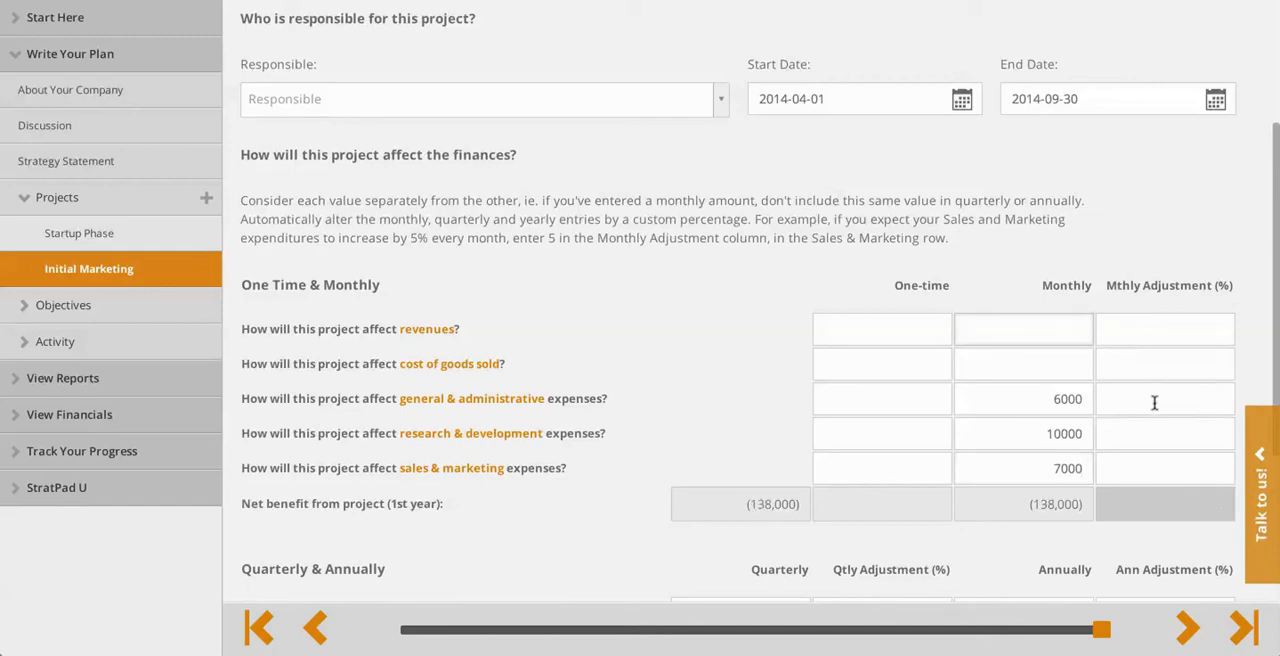
Enter Initial Marketing's monthly revenues of 10000 with a monthly adjustment of 25%.
text(10000)
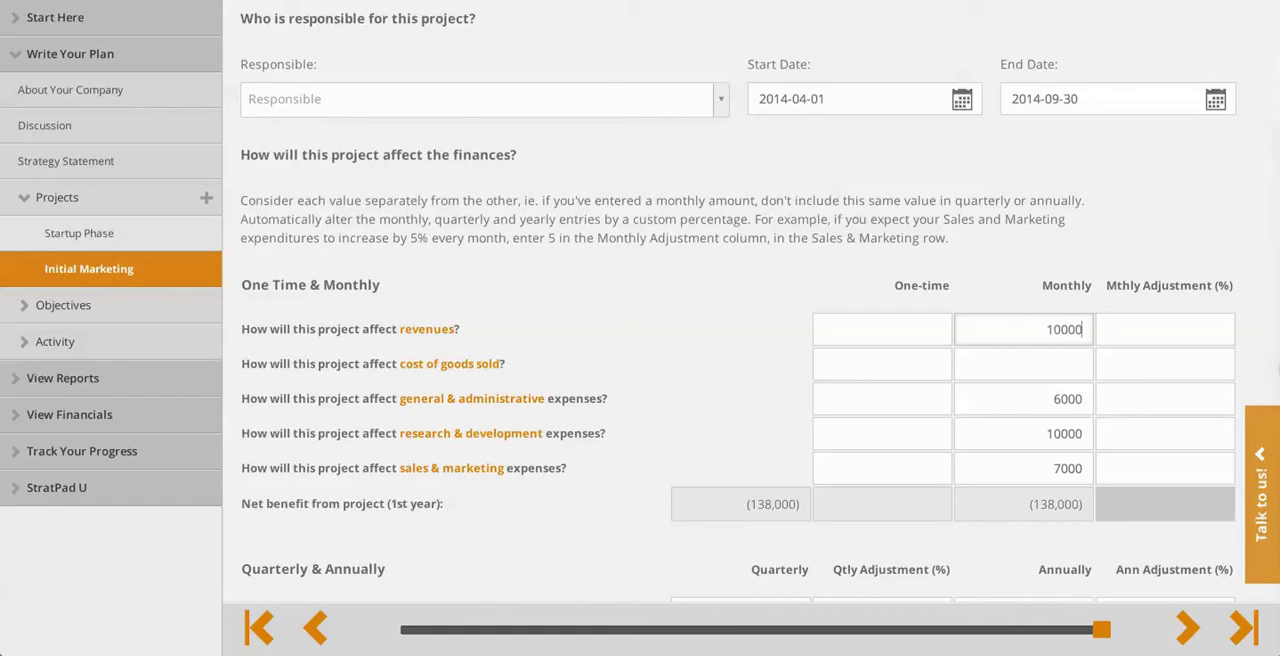
click(1204, 328)
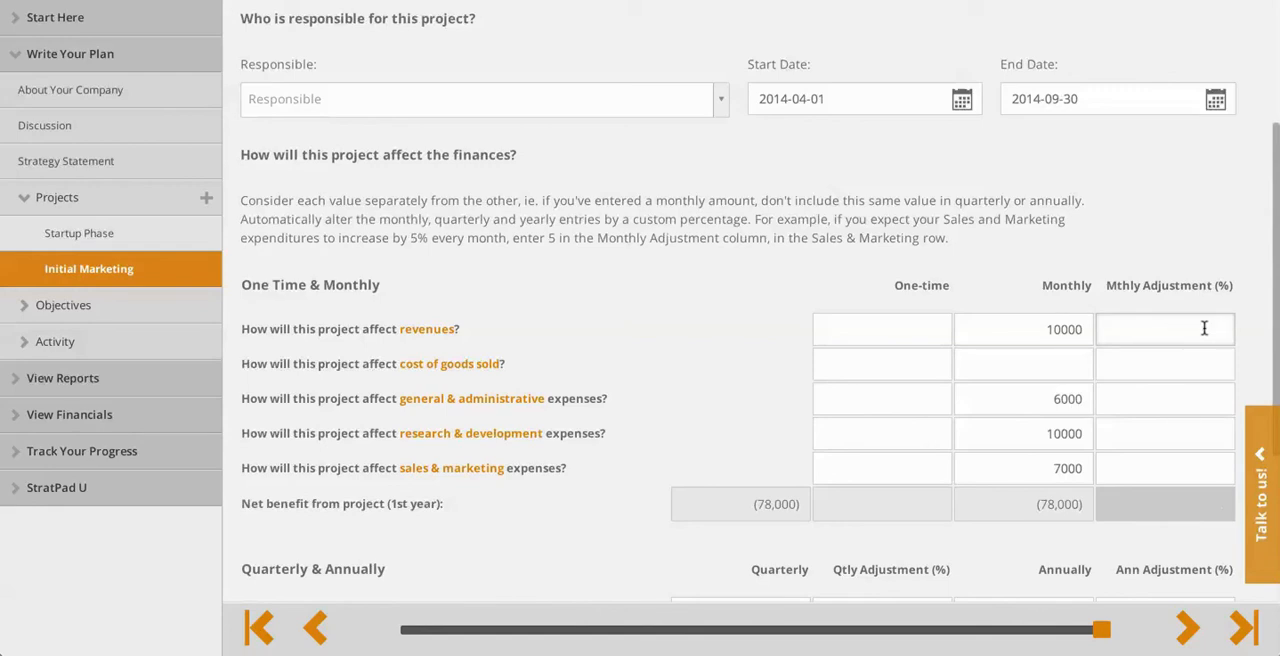
text(25)
Enter Initial Marketing's monthly cost of goods sold of 1000 with a monthly adjustment of 25%.
click(1081, 362)
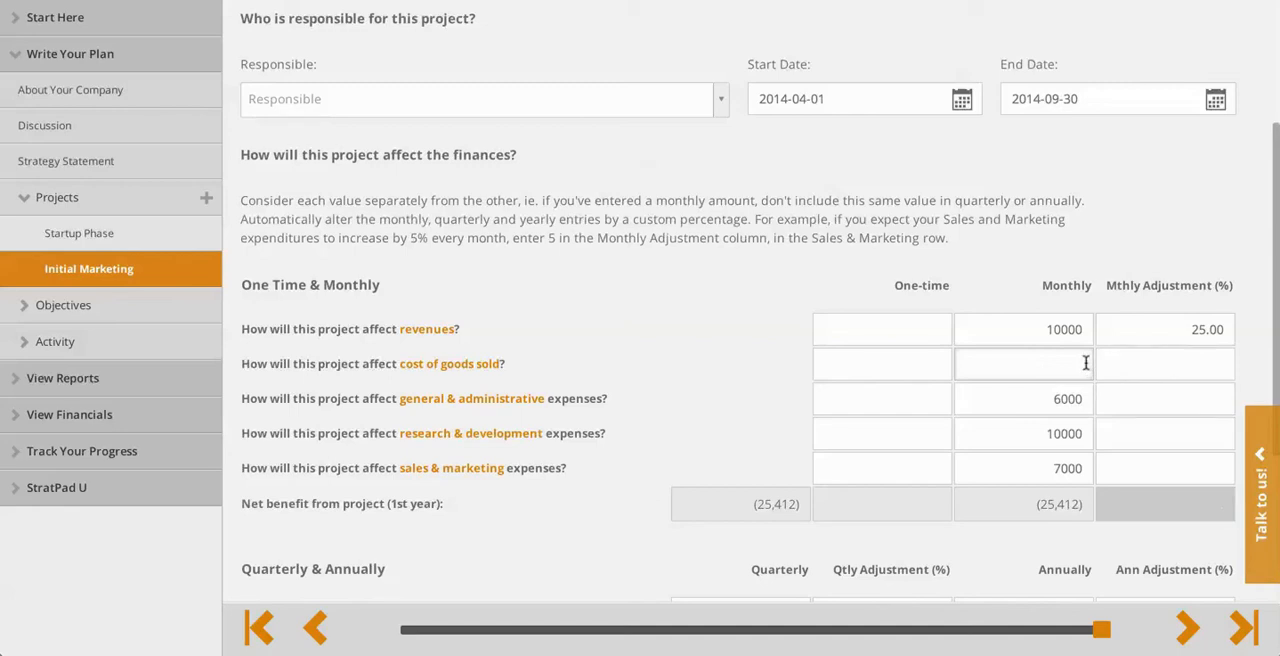
text(1000)
click(1220, 364)
text(2)
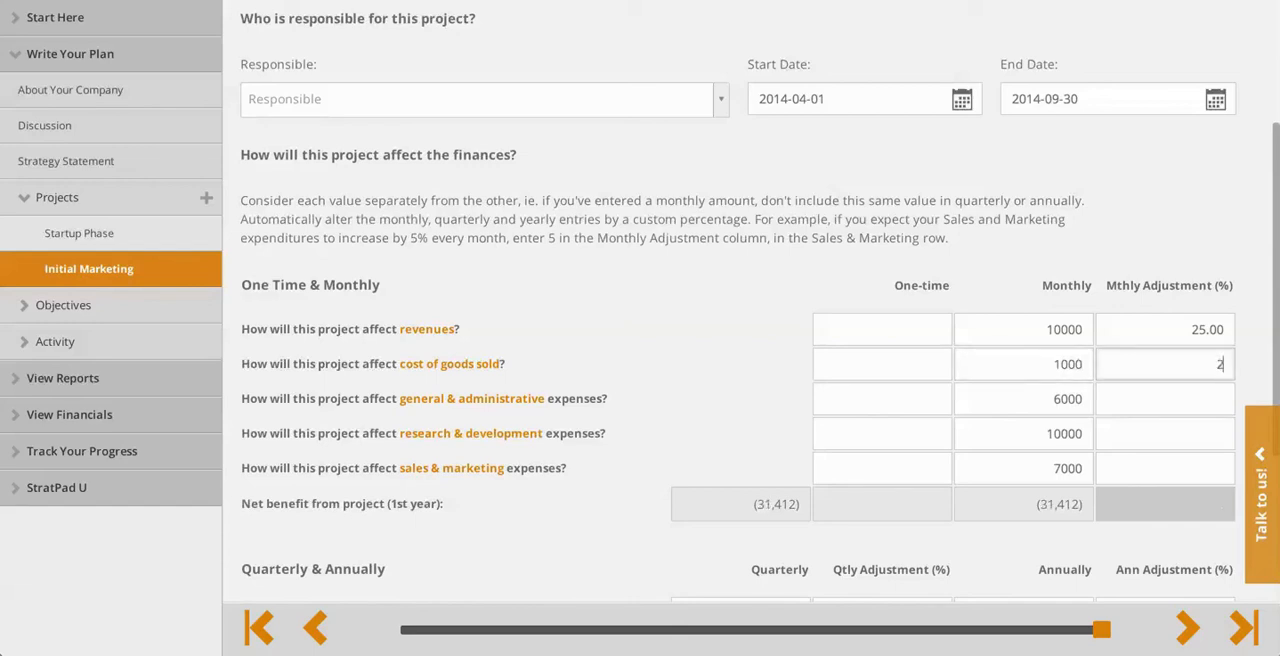
text(55)
key(BackSpace)
key(Tab)
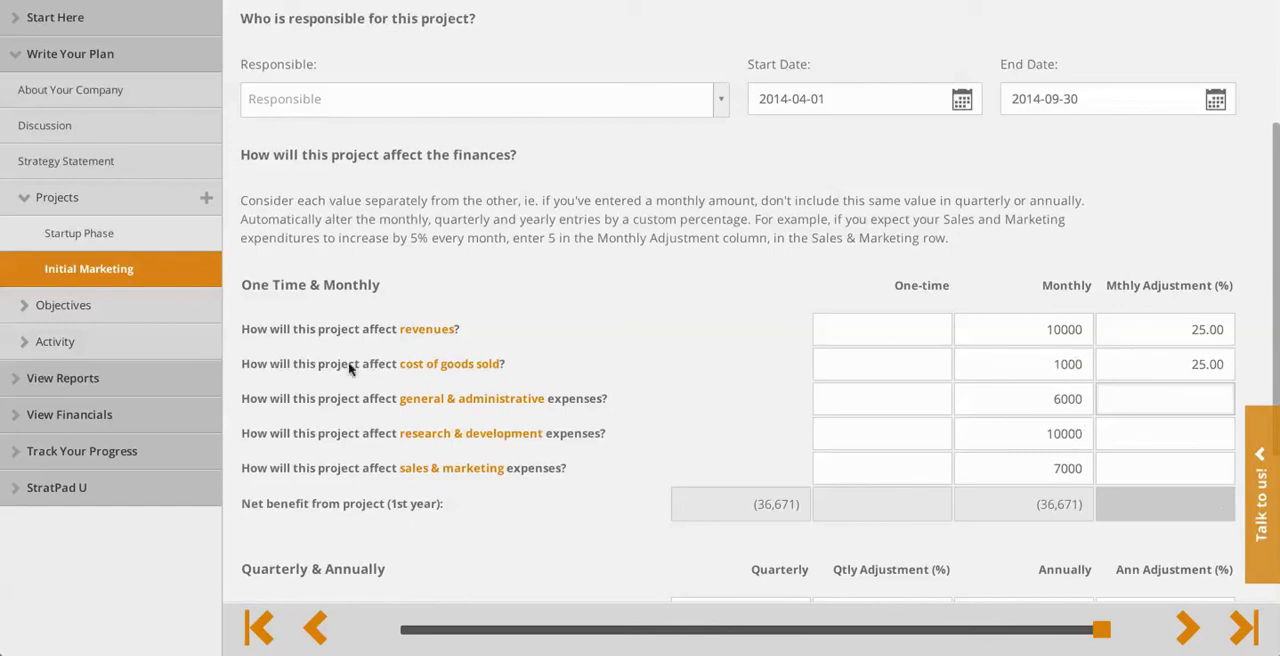
Review the monthly Income Statement for the effect of Initial Marketing's entries and open the monthly Statement of Cash Flows.
click(48, 416)
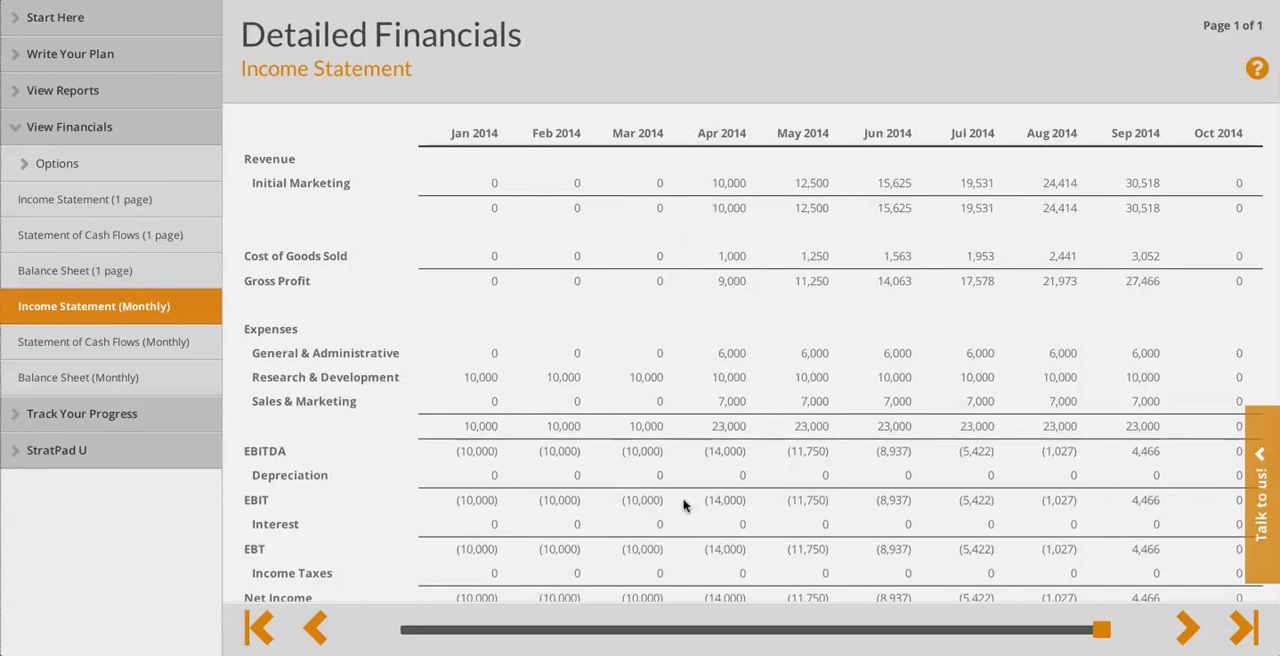
scroll(684, 505, down, 2)
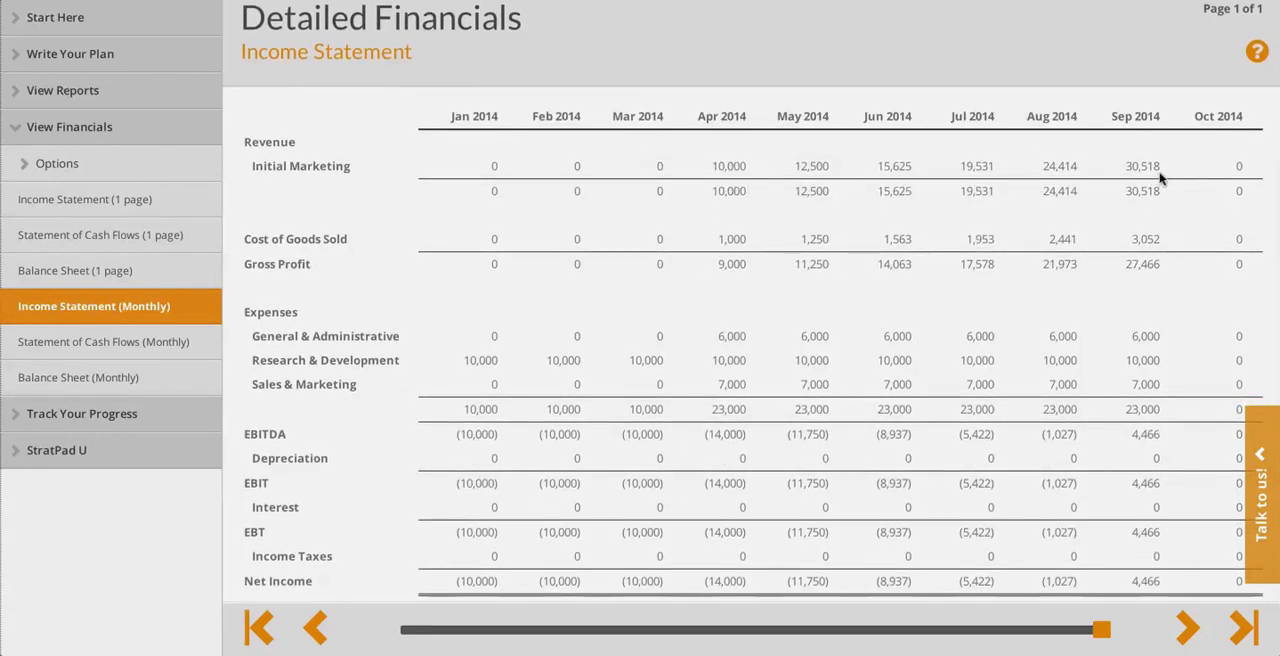
scroll(1110, 210, down, 2)
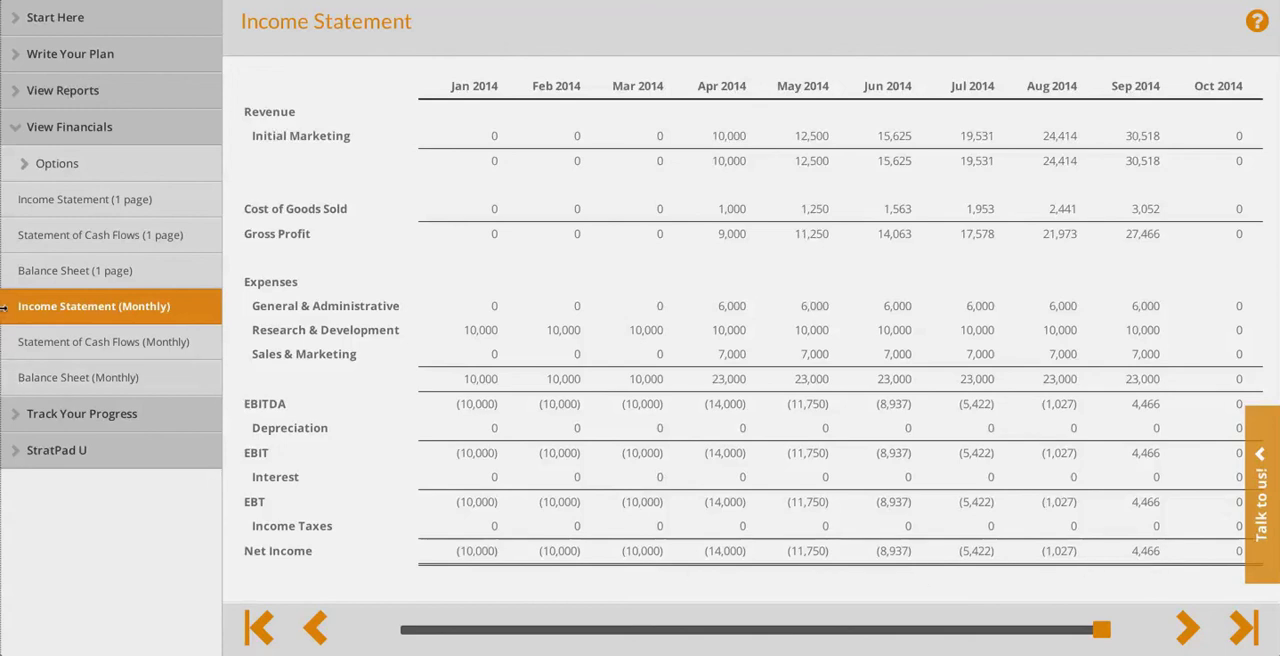
click(42, 343)
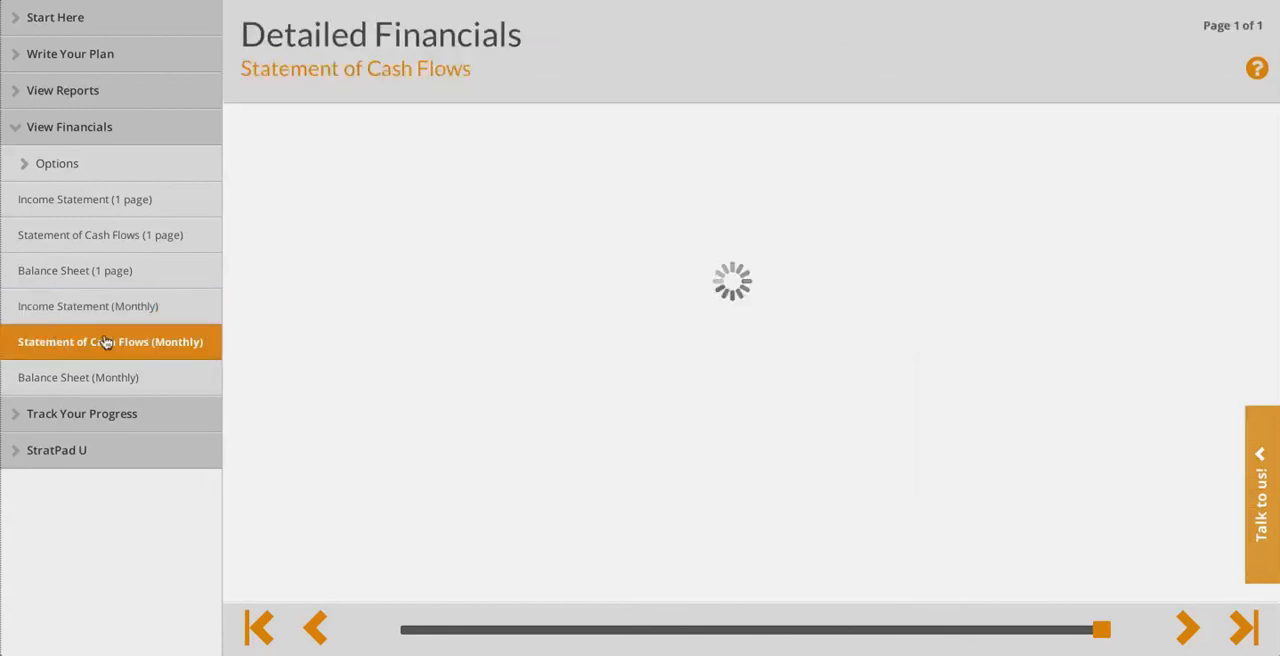